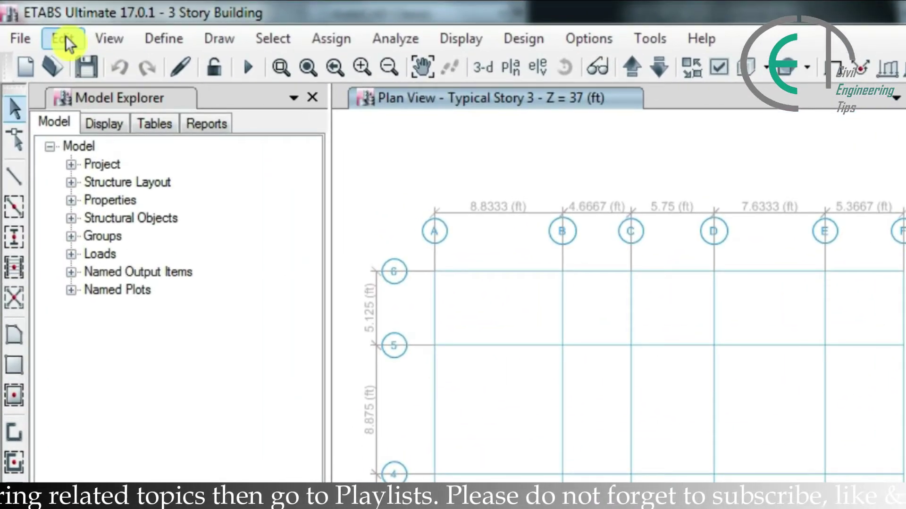
# - Open the 3 Storied Building grid system for modification and display its grid data as spacing
pyautogui.click(66, 37)
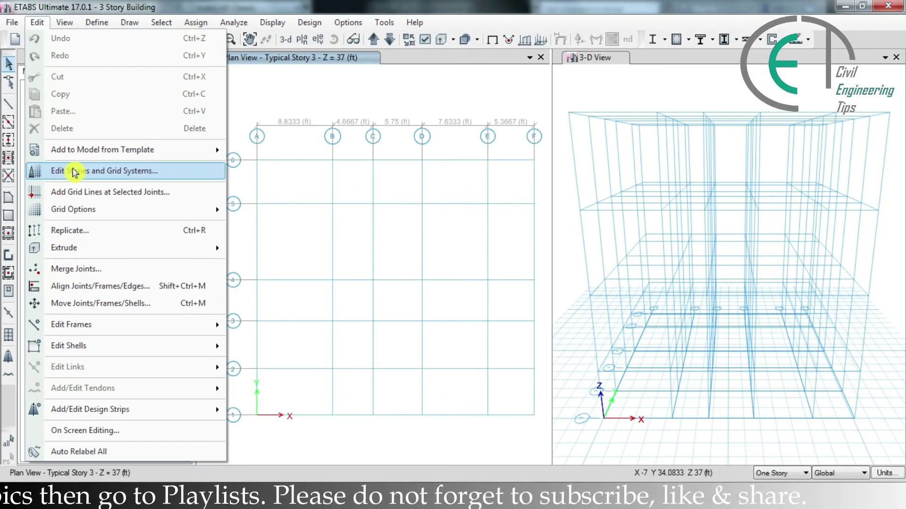
pyautogui.click(73, 173)
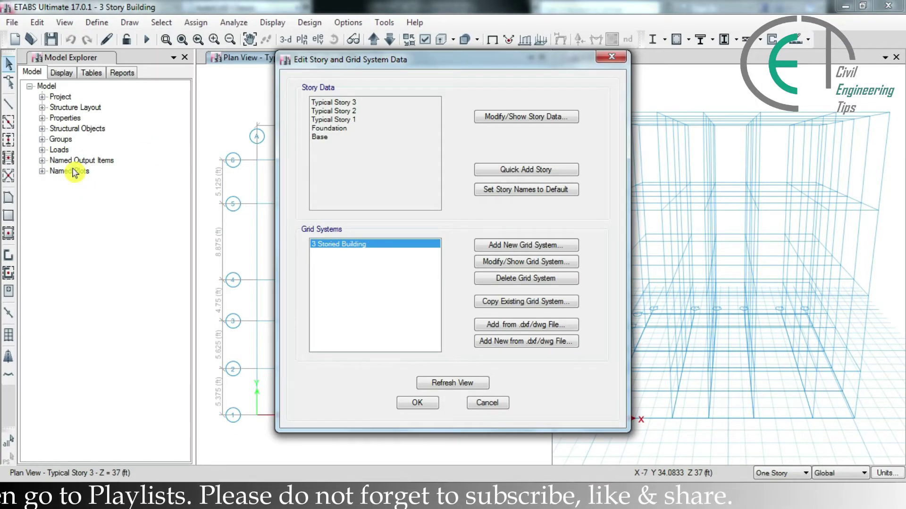
pyautogui.moveTo(427, 66); pyautogui.dragTo(331, 72)
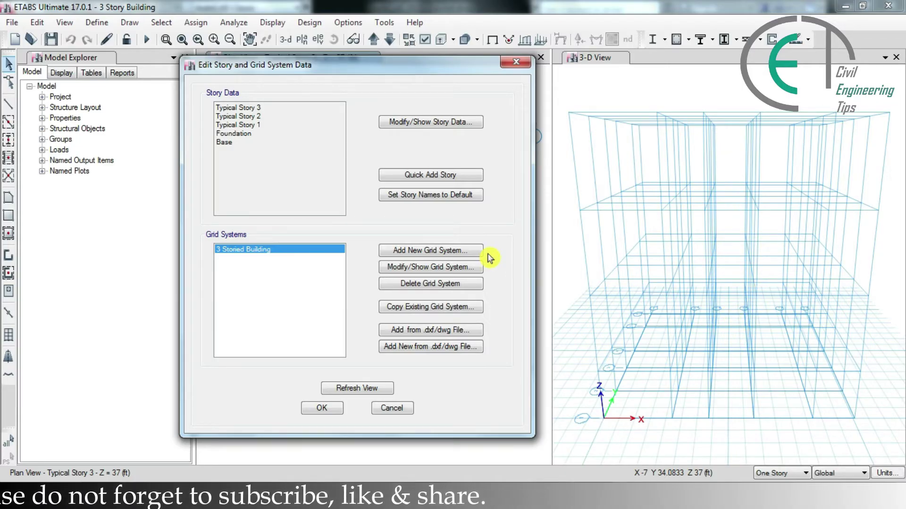
pyautogui.click(429, 268)
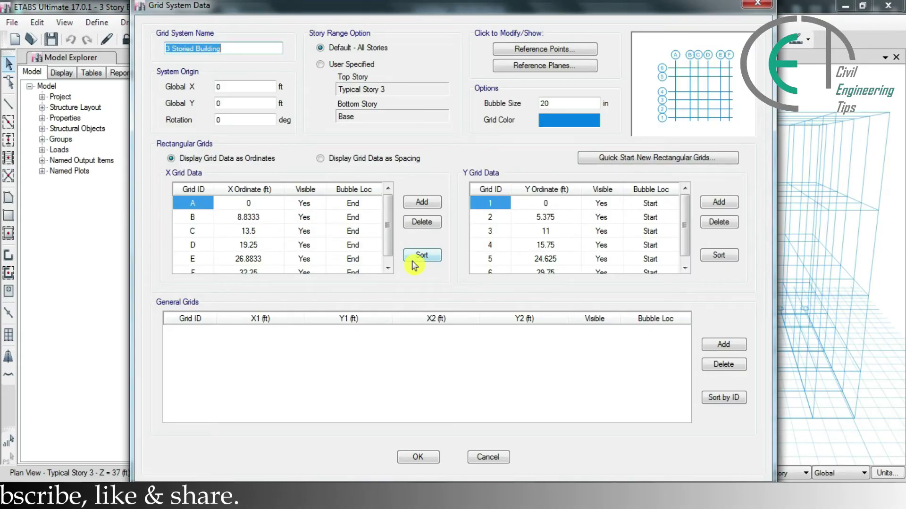
pyautogui.click(320, 159)
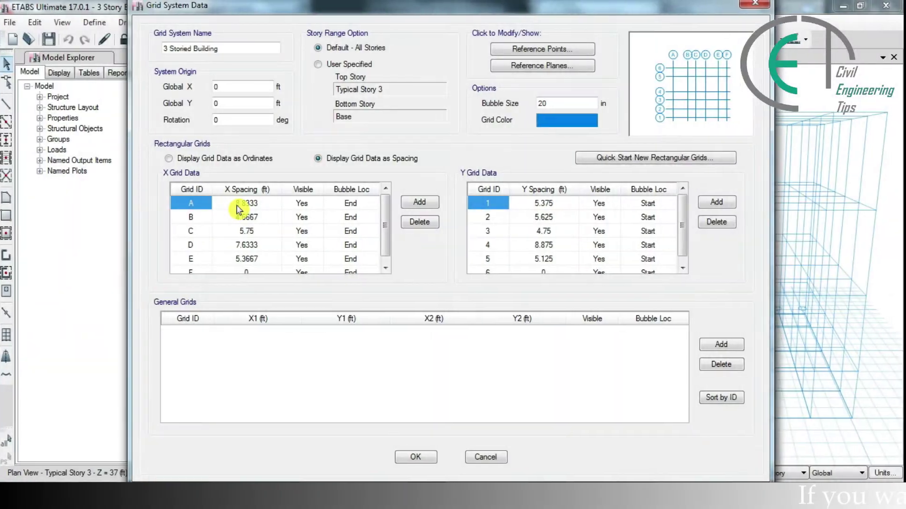
# - Set the X spacing of grid A to 8'10" and of grid B to 3'8"
pyautogui.click(246, 206)
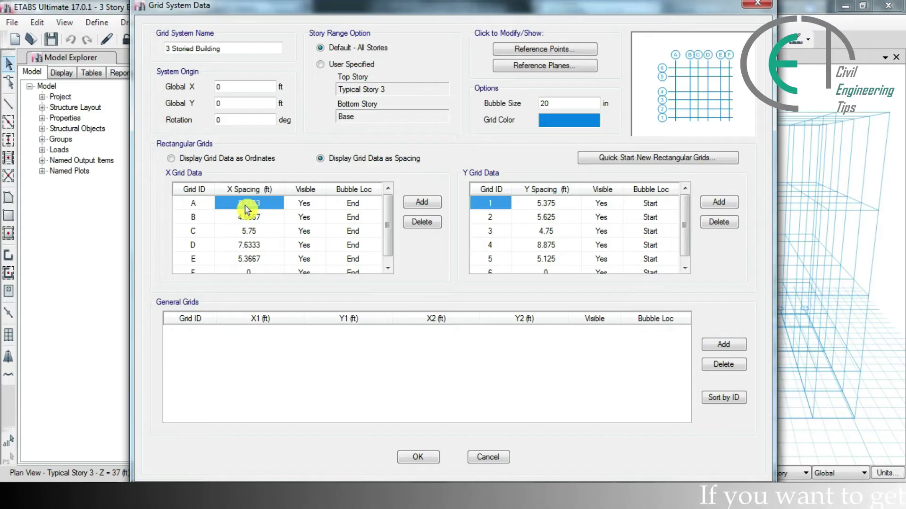
pyautogui.write('8\'10"')
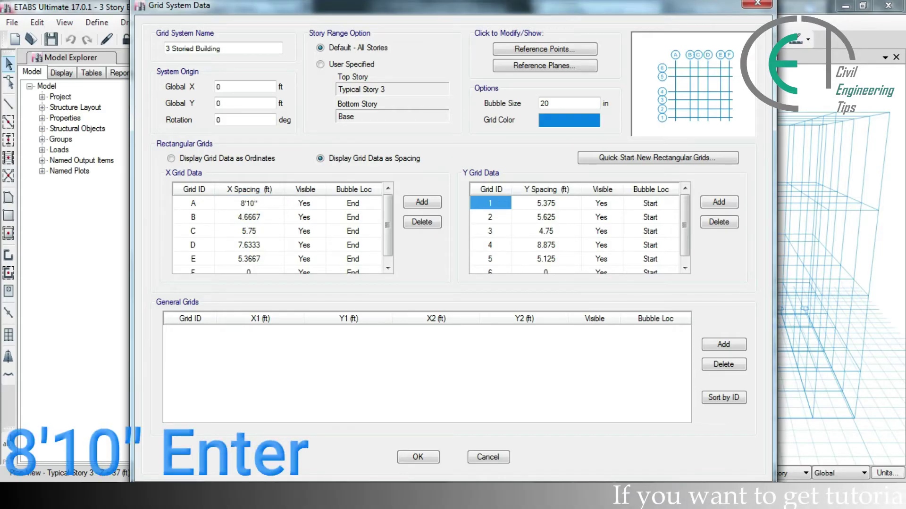
pyautogui.press('Return')
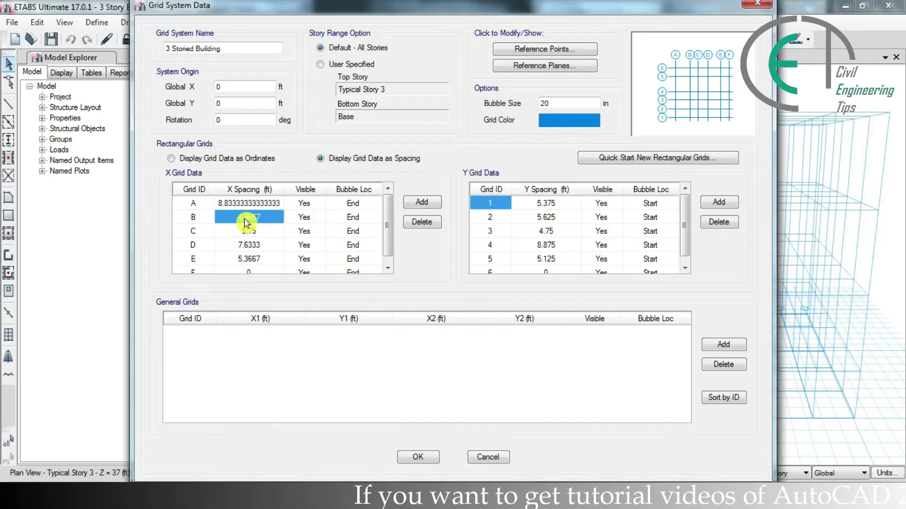
pyautogui.write("3'8")
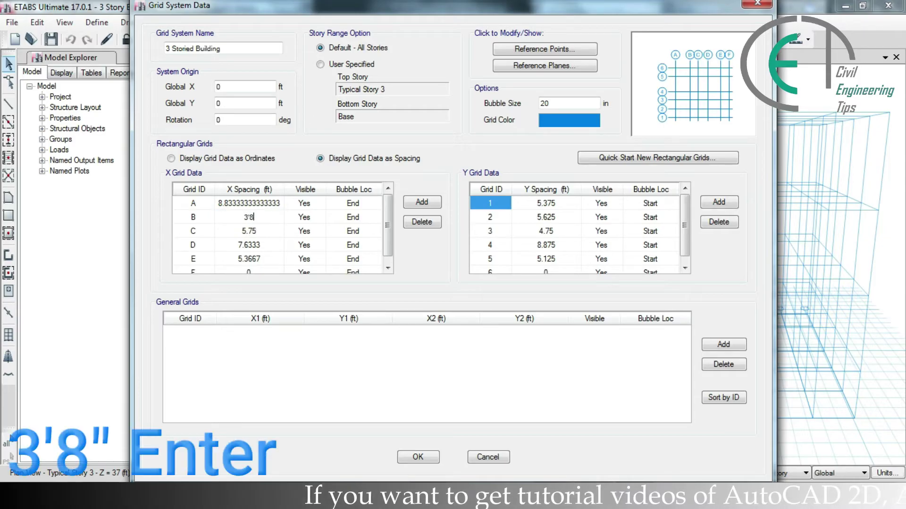
pyautogui.write('"')
pyautogui.press('Return')
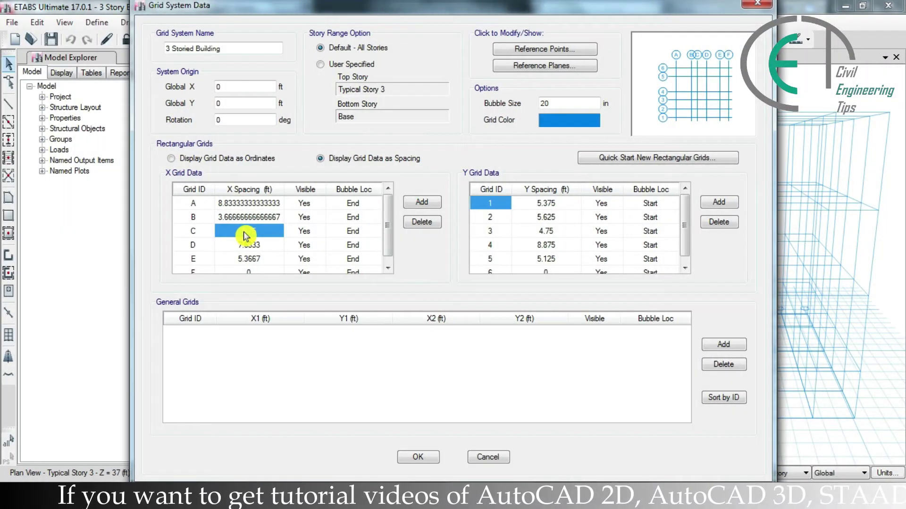
# - Set the X spacing of grid C to 7'9" and of grid D to 6'7.6"
pyautogui.write('7\'9"')
pyautogui.press('Return')
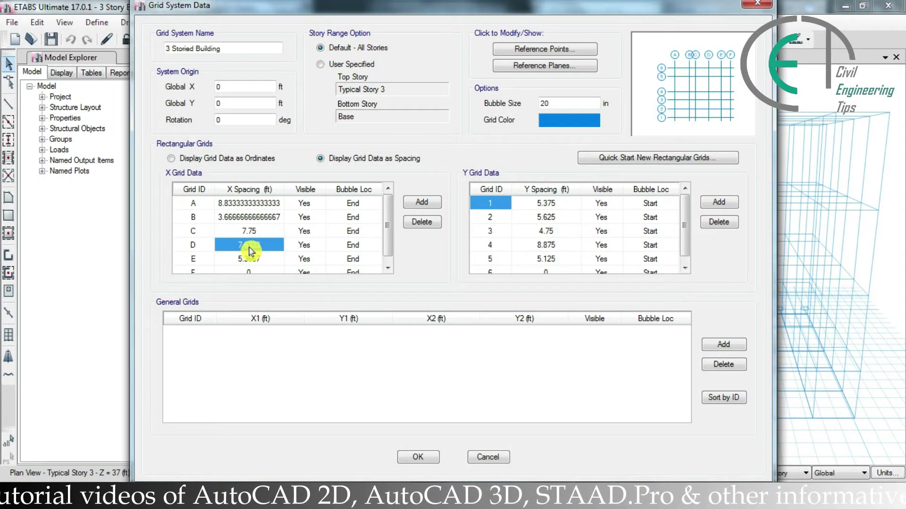
pyautogui.write("6'")
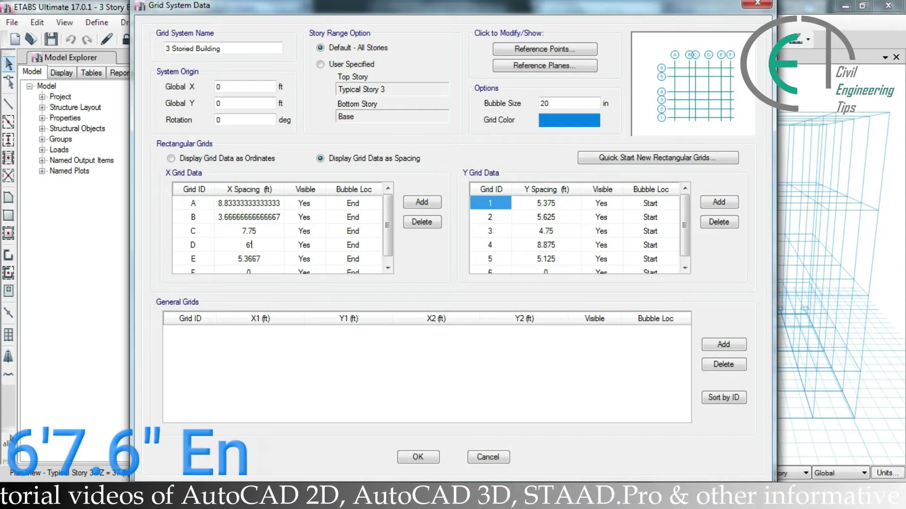
pyautogui.write('7.6')
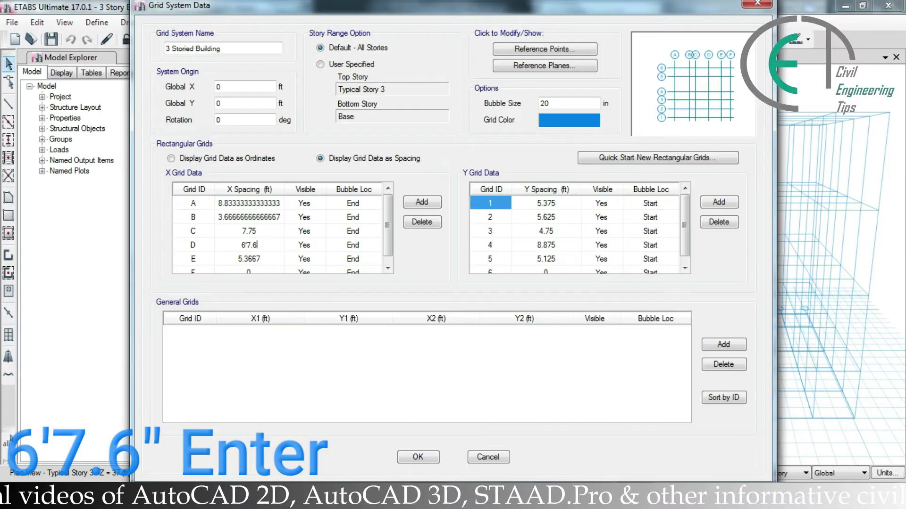
pyautogui.write('"')
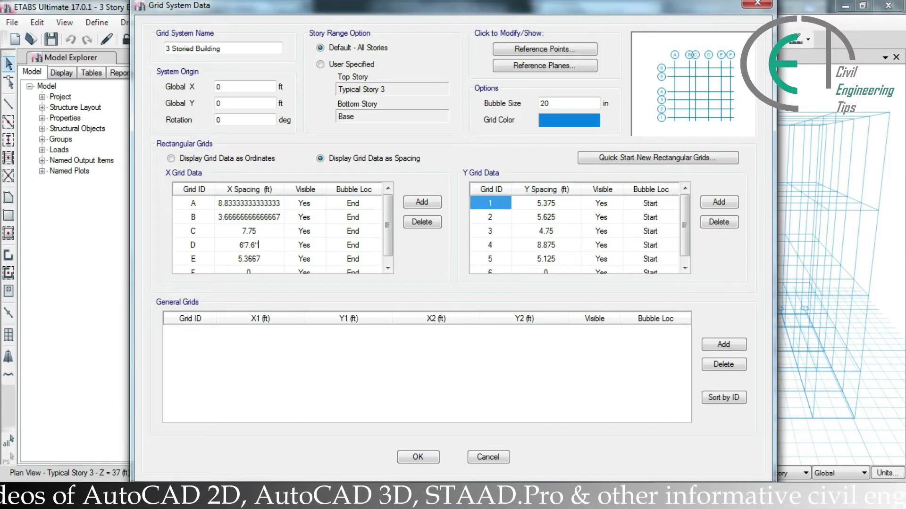
pyautogui.press('Return')
# - Check the E–F dimension in the AutoCAD layout, set grid E's X spacing to 5'4.4" in ETABS, and apply the grid changes to the view
pyautogui.hotkey('alt', 'Tab')
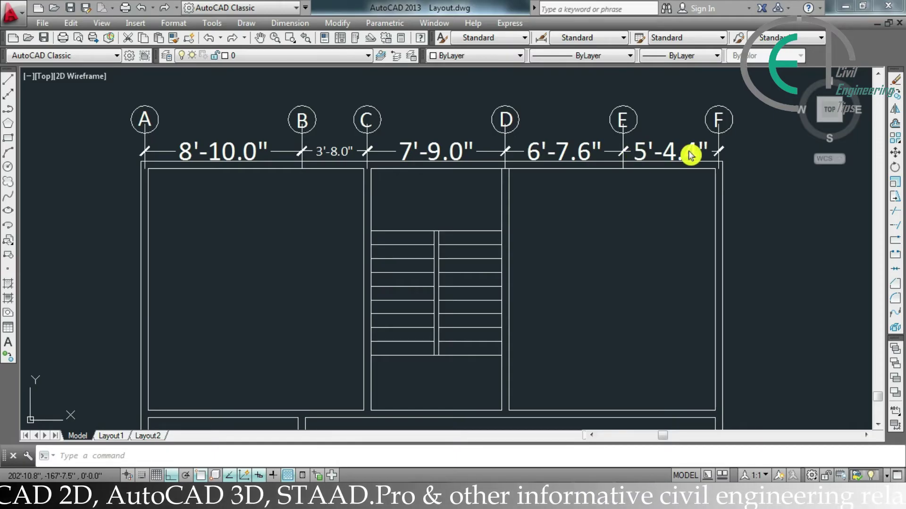
pyautogui.hotkey('alt', 'Tab')
pyautogui.write('5')
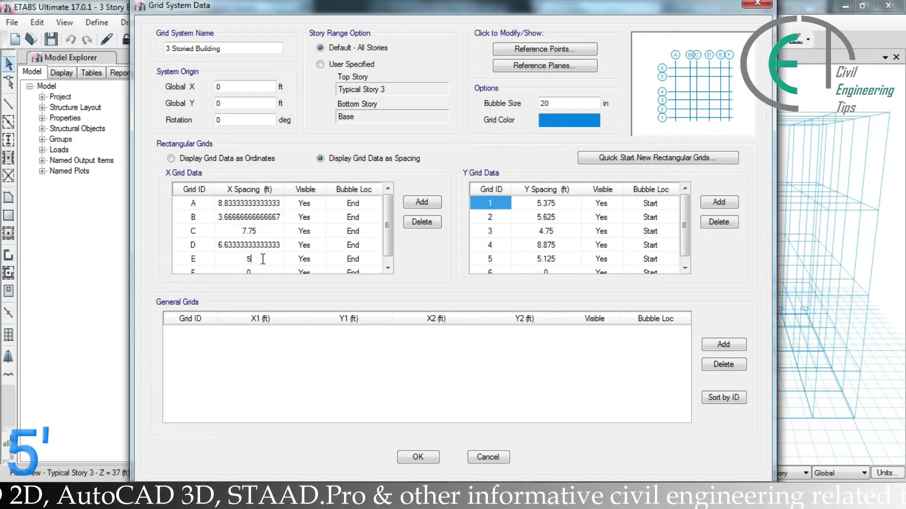
pyautogui.write('\'4.4"')
pyautogui.press('Return')
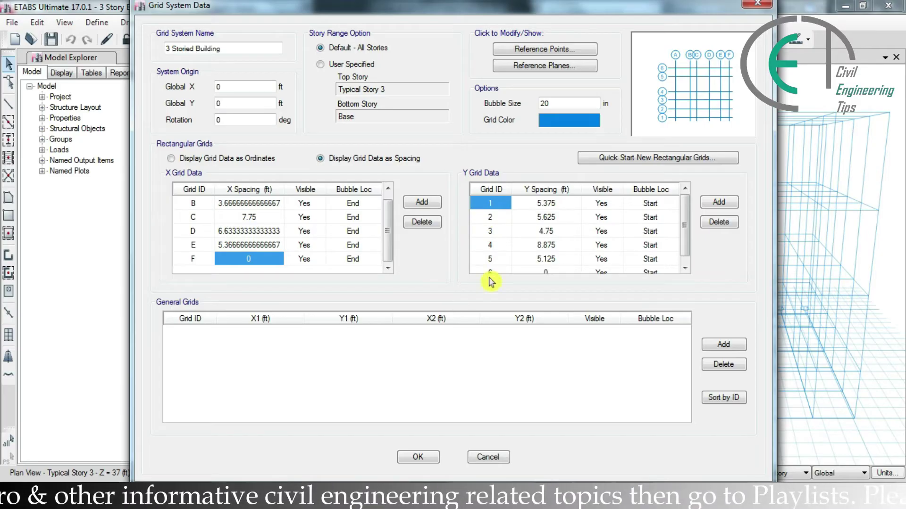
pyautogui.click(418, 457)
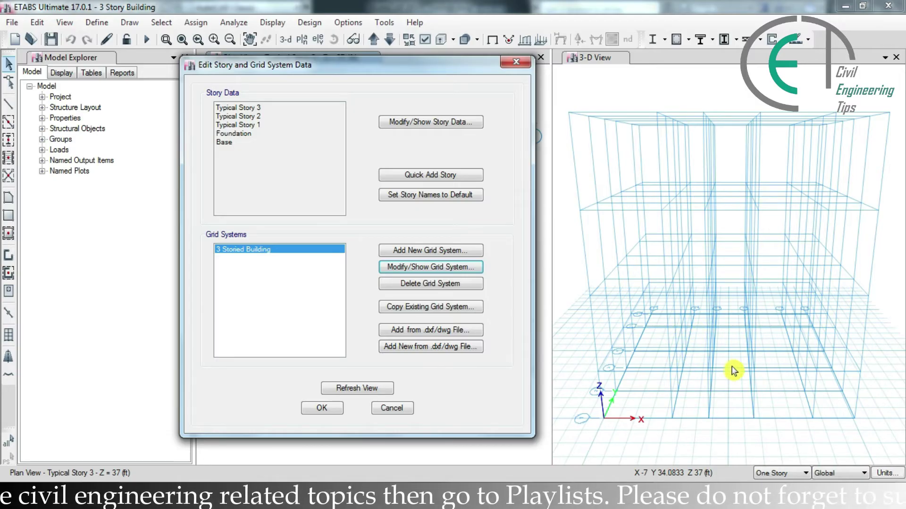
pyautogui.click(351, 391)
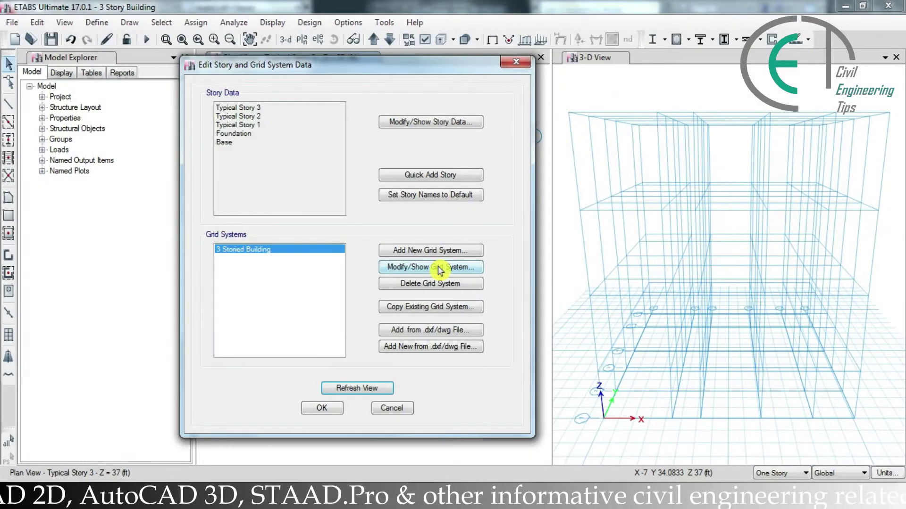
# - In the story data, rename the Base story as Foundation Bottom Level and the Foundation story as Plinth Level
pyautogui.click(425, 124)
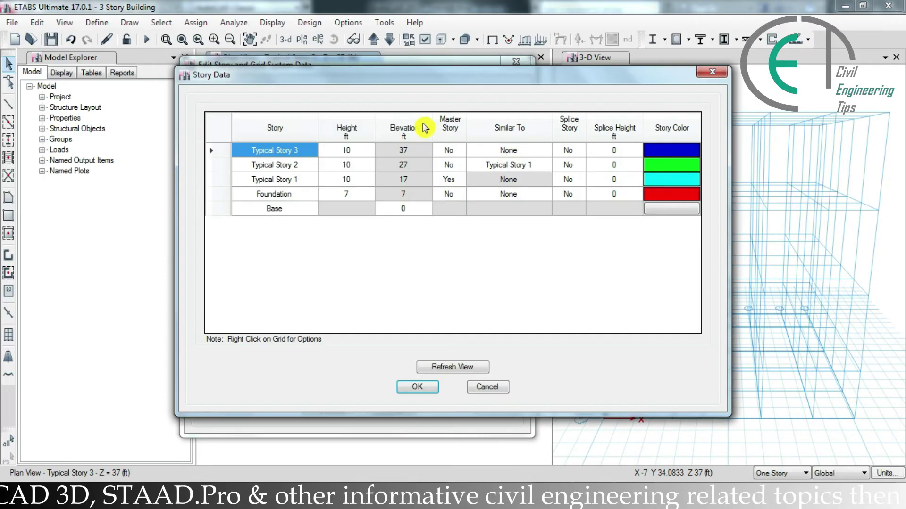
pyautogui.doubleClick(289, 214)
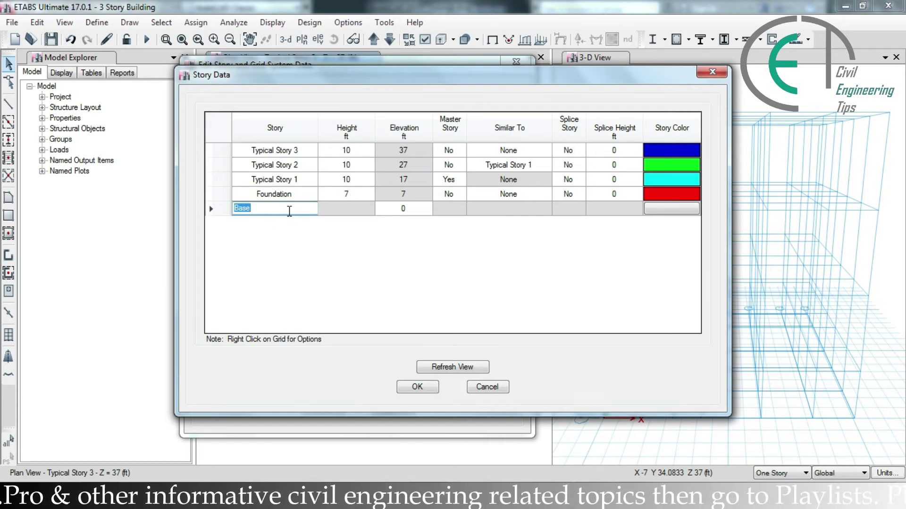
pyautogui.write('Foundation Bottom Level')
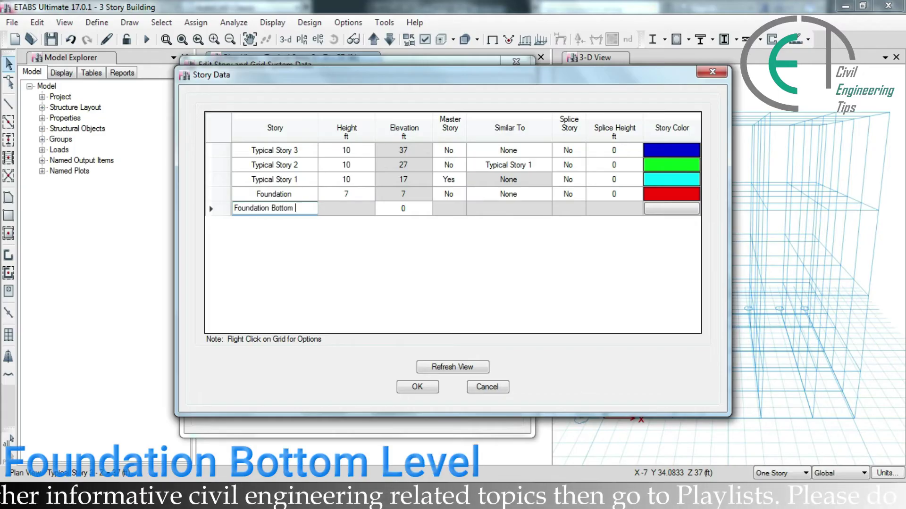
pyautogui.doubleClick(277, 195)
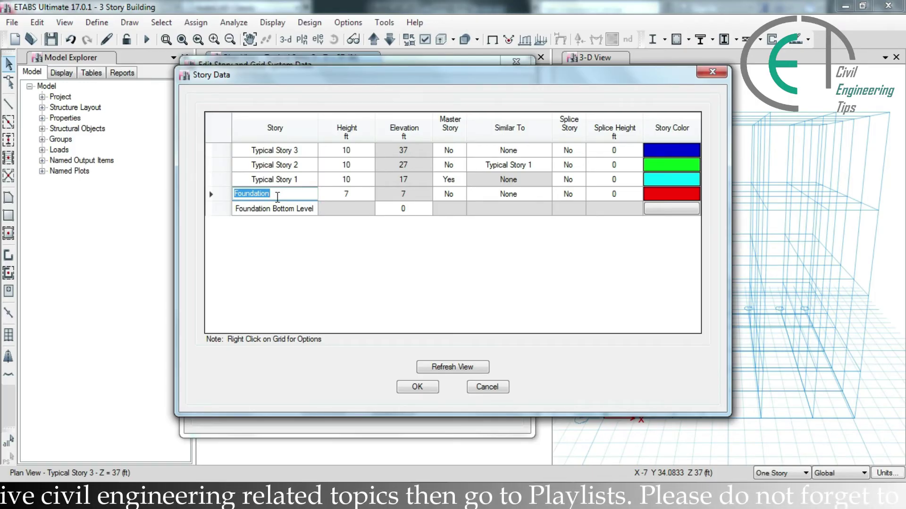
pyautogui.write('P')
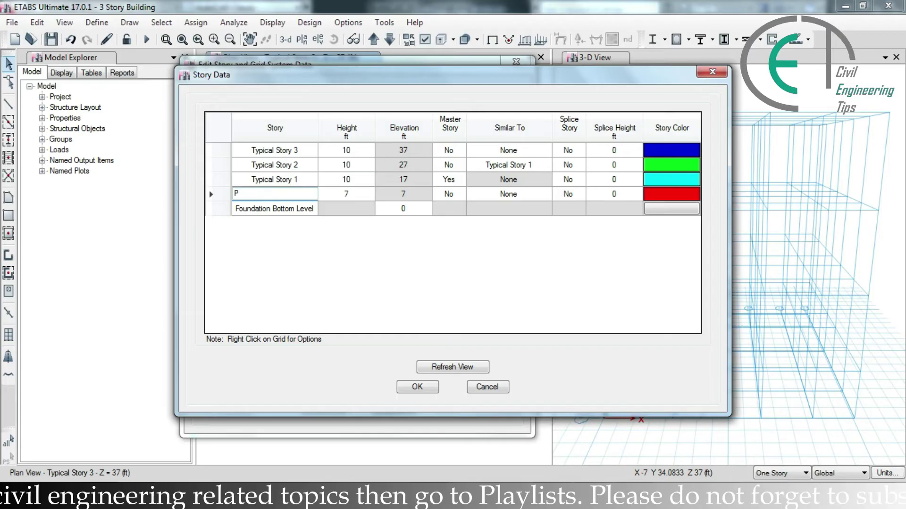
pyautogui.write('linth')
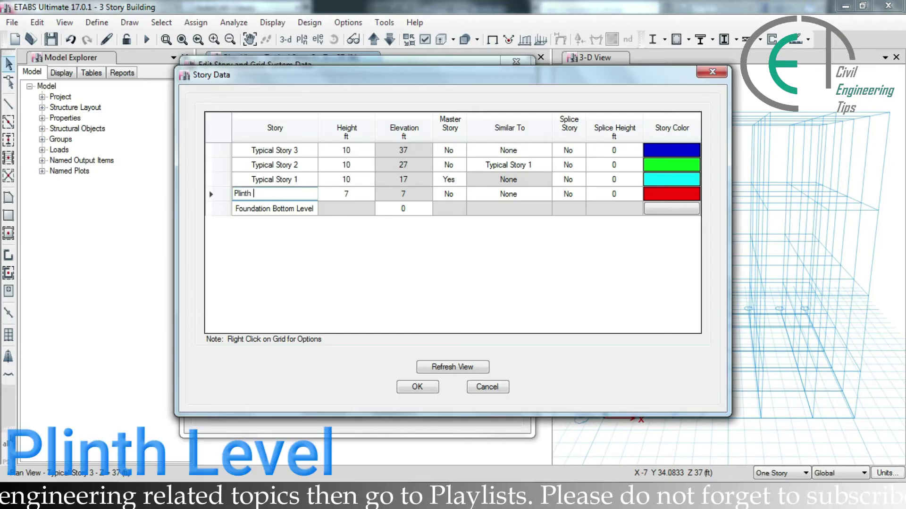
pyautogui.write(' Level')
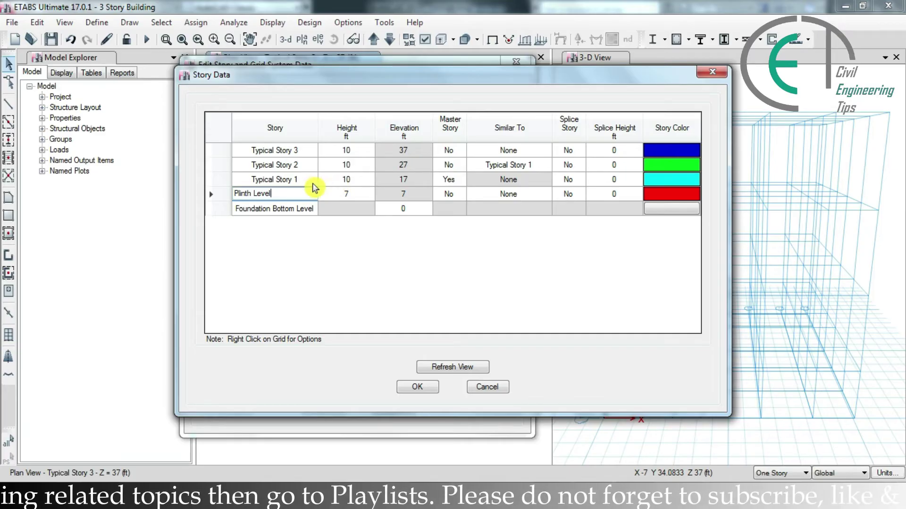
# - Rename Typical Story 1, 2 and 3 as 1st Story Roof, 2nd Story Roof and Stair Room Roof
pyautogui.click(302, 179)
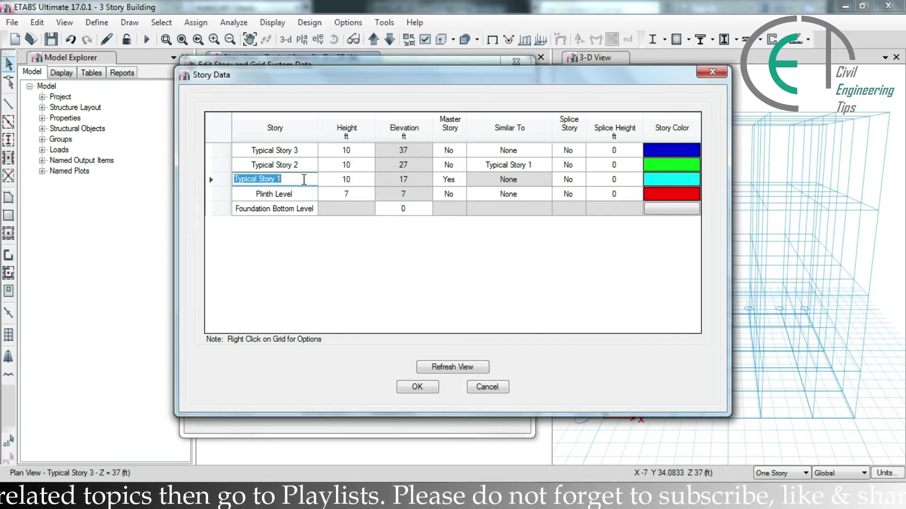
pyautogui.write('1st Story Roof')
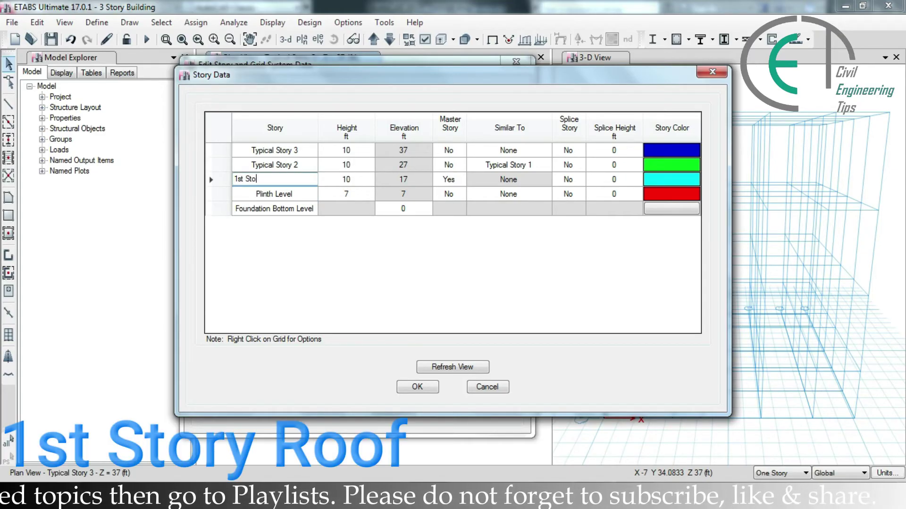
pyautogui.click(309, 165)
pyautogui.write('2n')
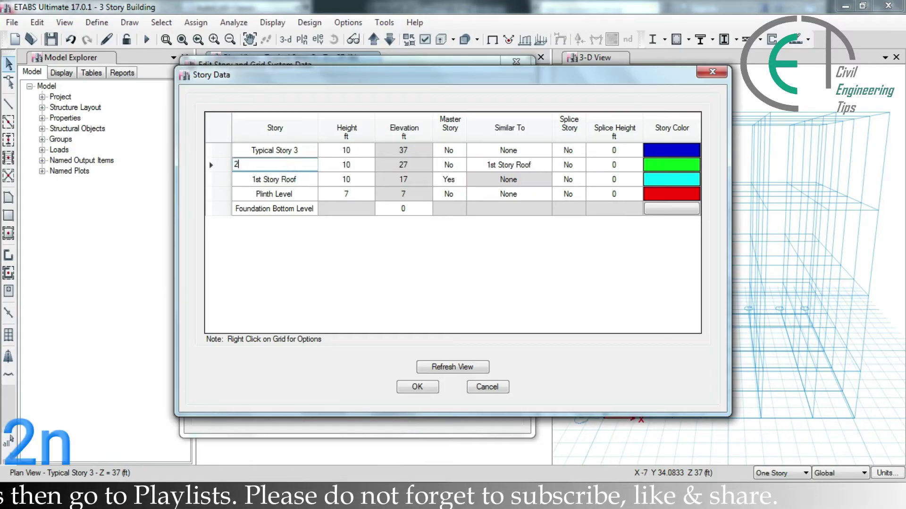
pyautogui.write('d Story Roof')
pyautogui.click(306, 153)
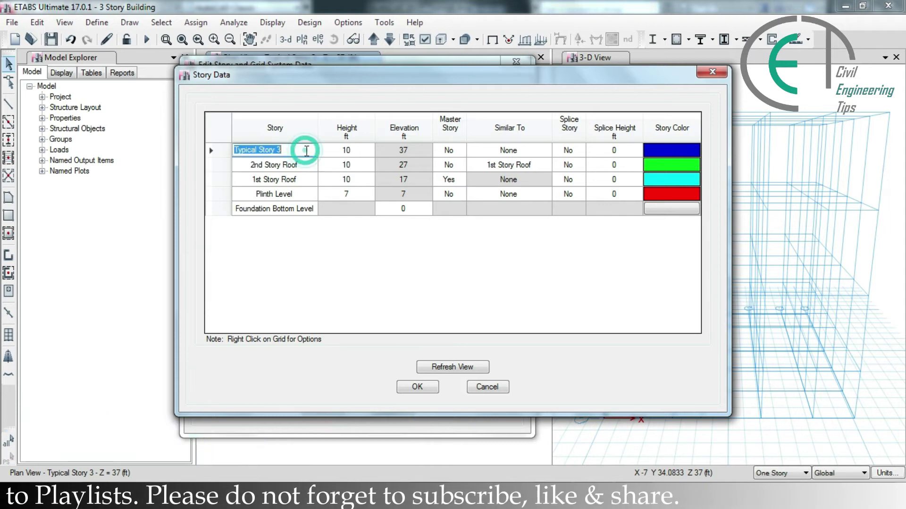
pyautogui.write('Stair Room Roof')
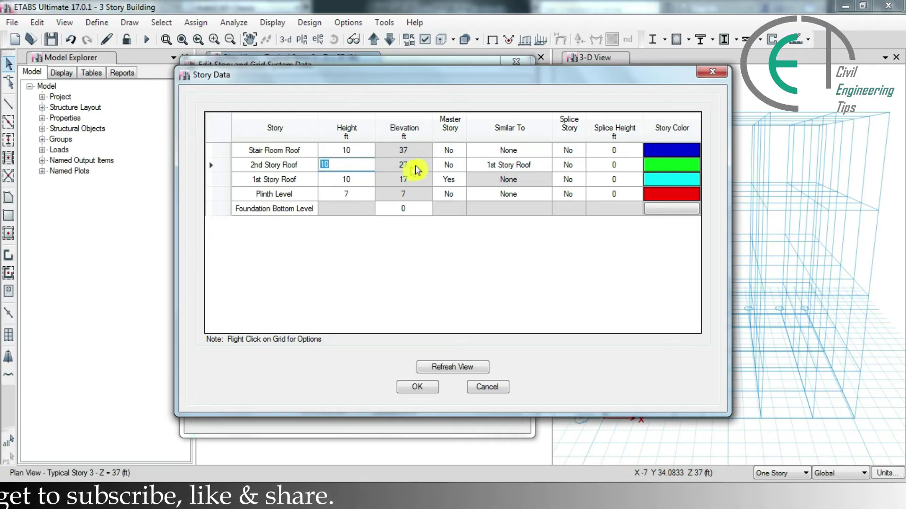
# - Set the Master Story option of the 1st Story Roof to No
pyautogui.click(448, 179)
pyautogui.click(459, 180)
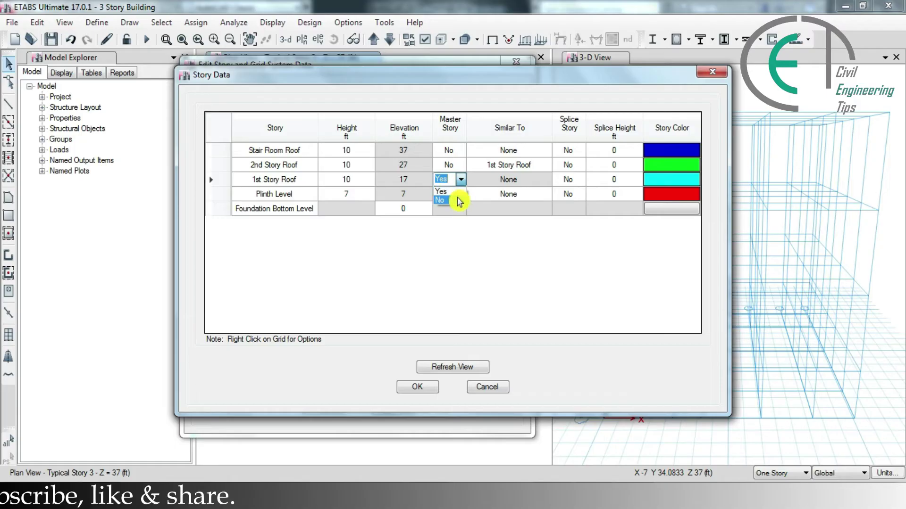
pyautogui.click(458, 201)
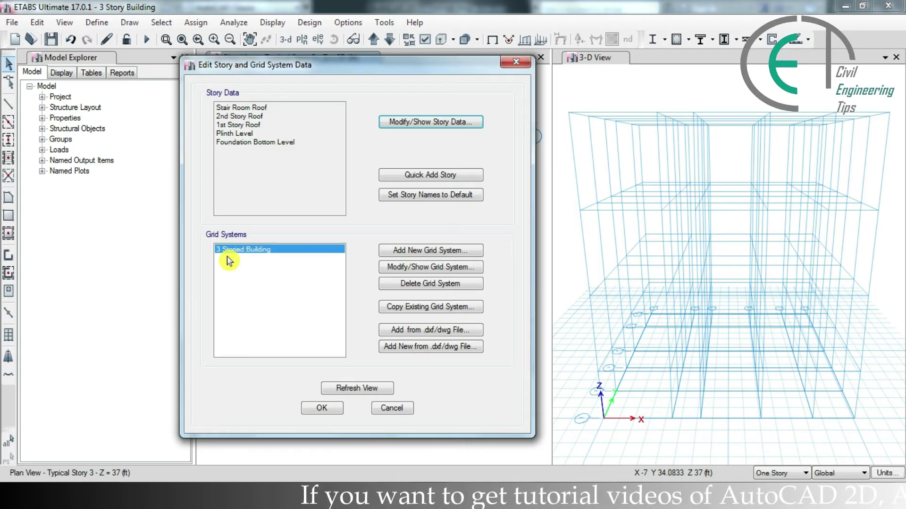
# - Rename the grid system as 2 Storied Building and apply the story and grid system changes
pyautogui.click(424, 272)
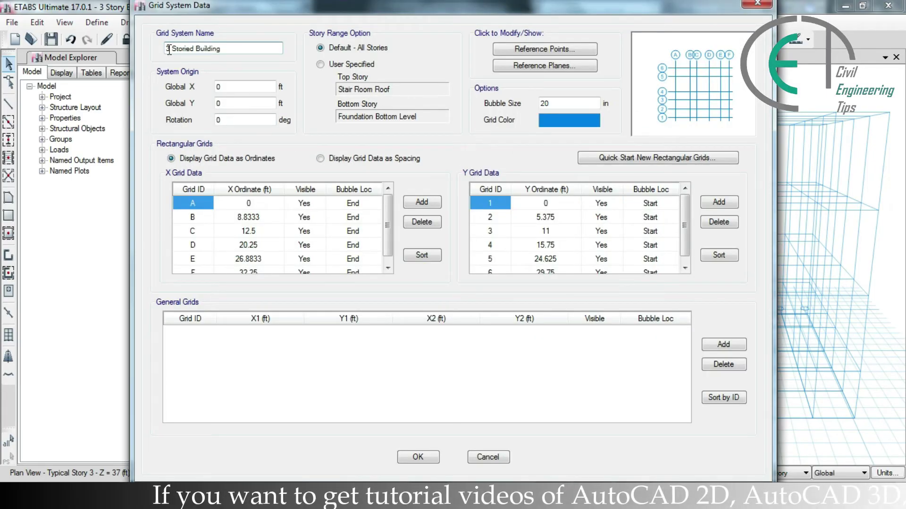
pyautogui.moveTo(170, 50); pyautogui.dragTo(165, 50)
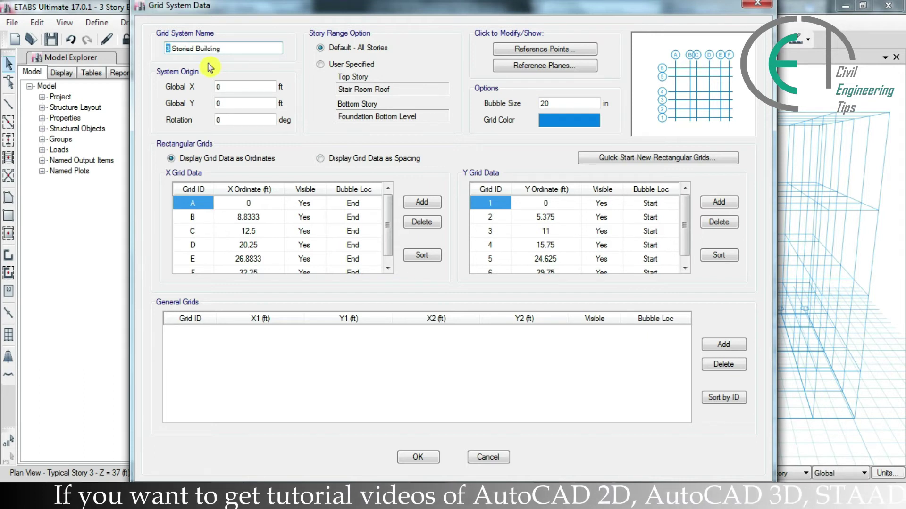
pyautogui.write('2')
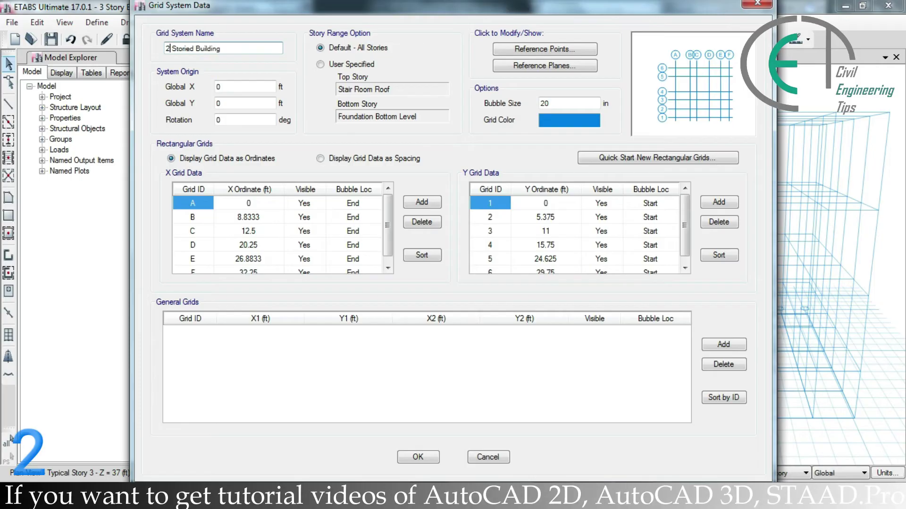
pyautogui.click(418, 456)
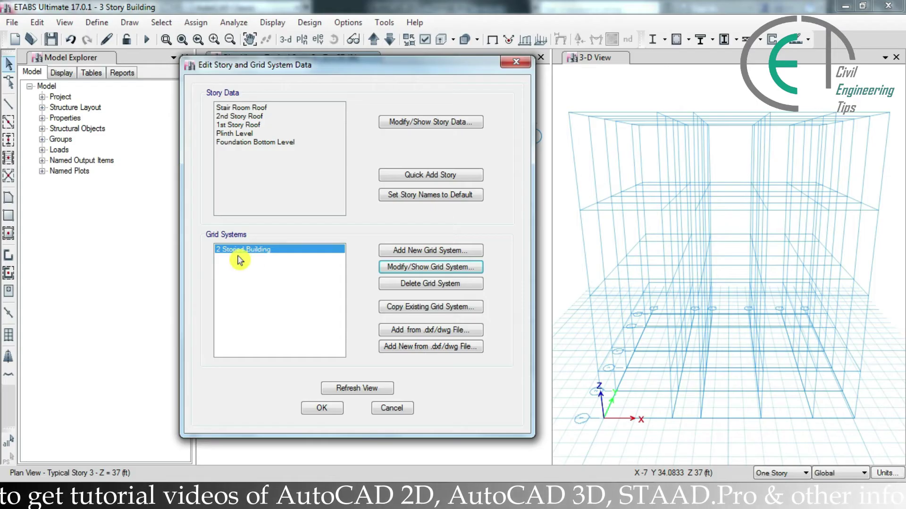
pyautogui.click(322, 411)
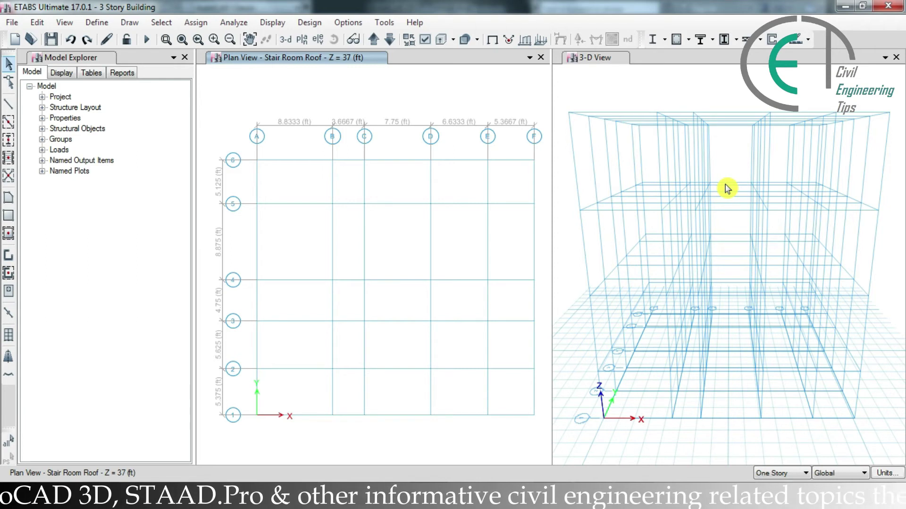
# - Display the elevation view along grid line B in place of the plan view
pyautogui.click(317, 40)
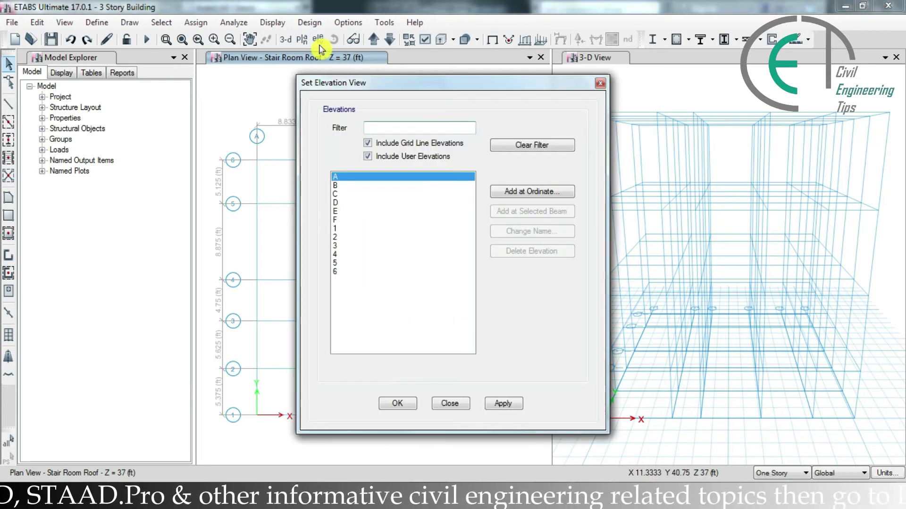
pyautogui.click(347, 185)
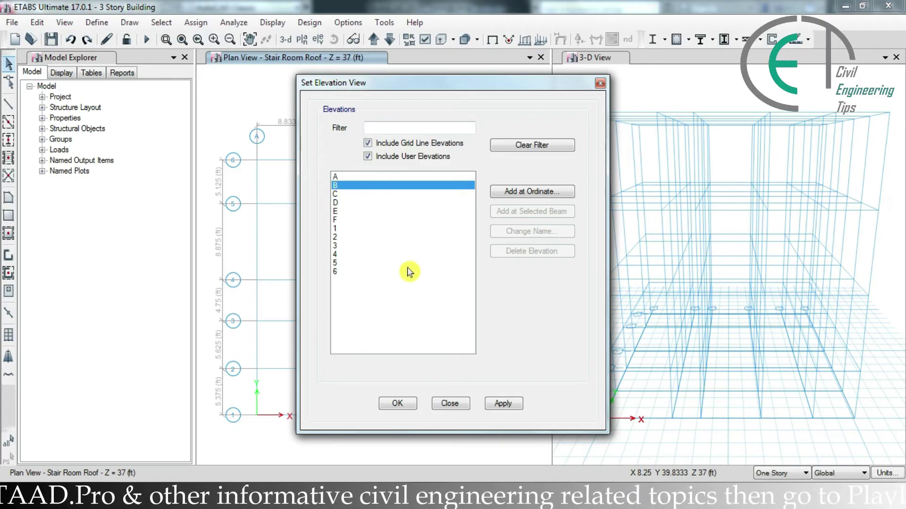
pyautogui.click(510, 409)
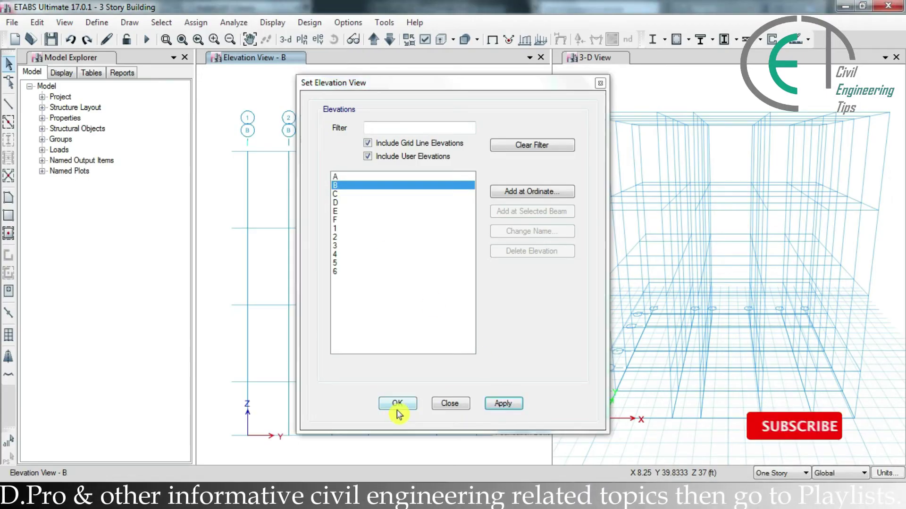
pyautogui.click(397, 404)
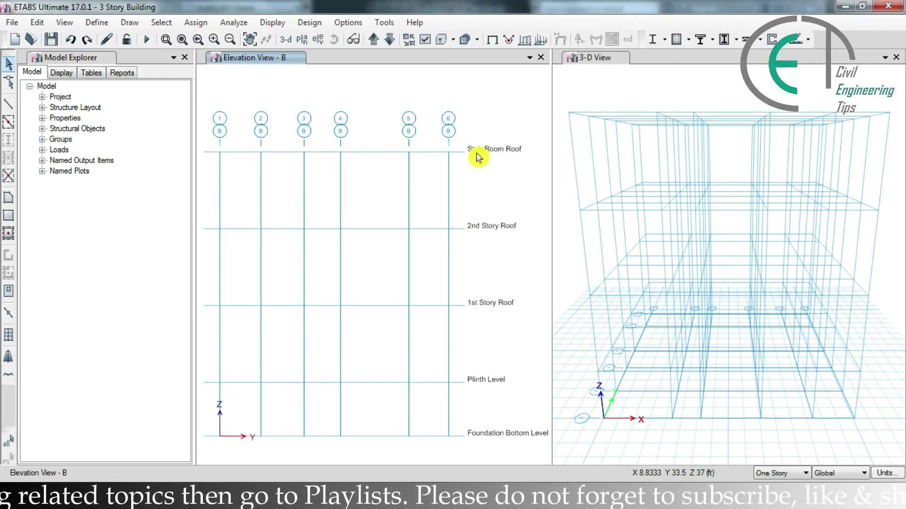
# - Examine the story levels in the elevation, and check the stair landing height above foundation bottom in the AutoCAD section drawing
pyautogui.moveTo(486, 168); pyautogui.dragTo(490, 159, button='middle')
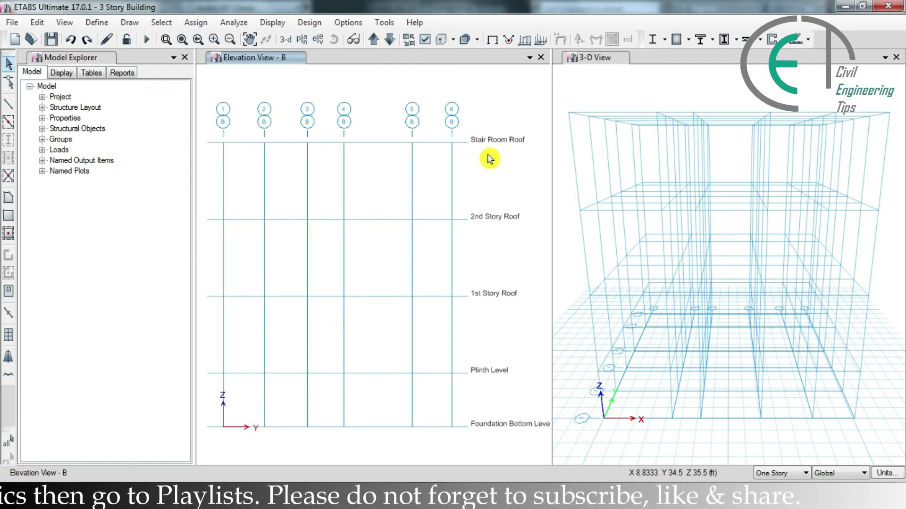
pyautogui.moveTo(489, 159); pyautogui.dragTo(490, 166, button='middle')
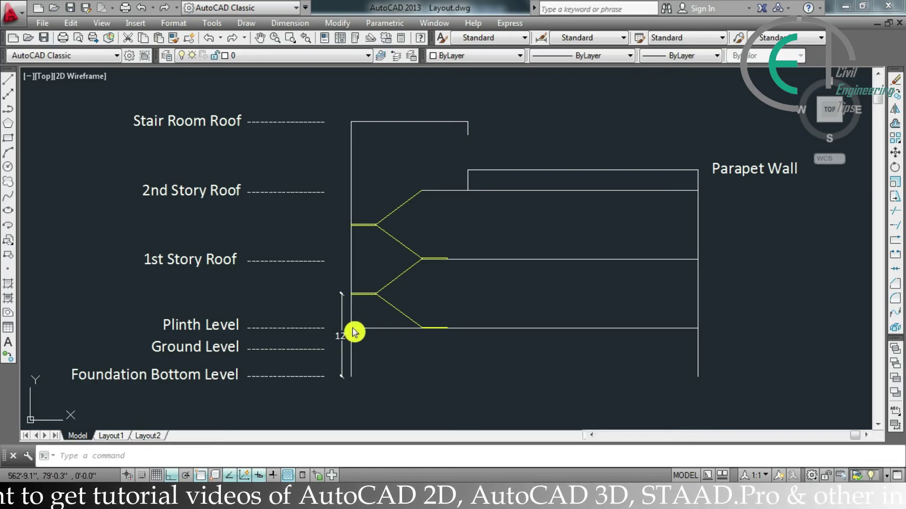
pyautogui.click(348, 373)
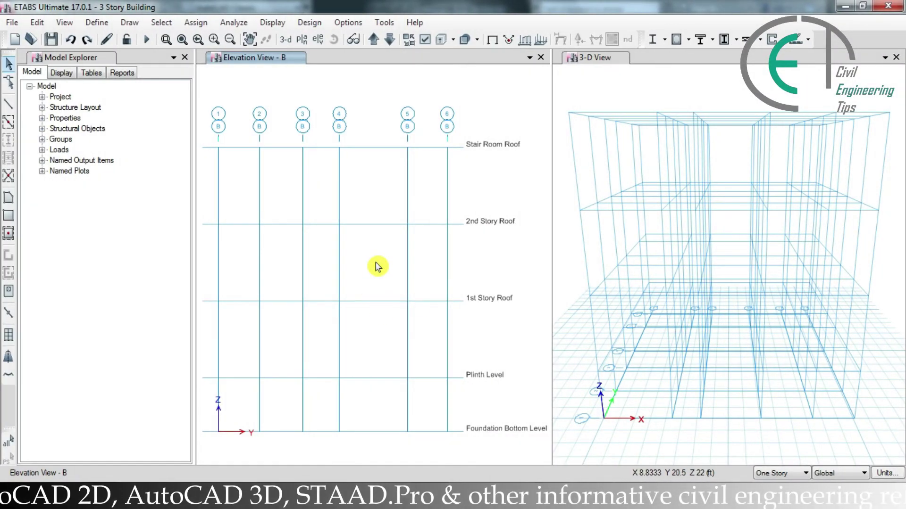
# - Back in ETABS, display the plan view of the 1st Story Roof in place of the elevation
pyautogui.click(300, 44)
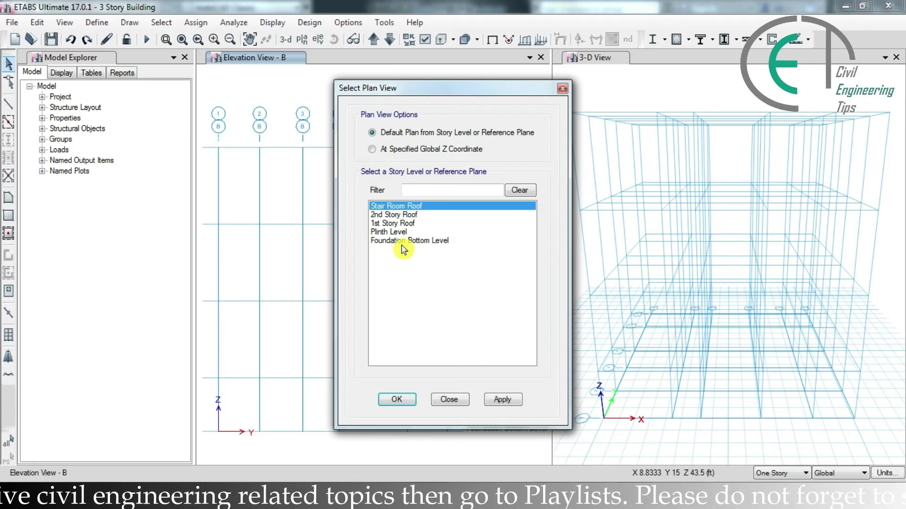
pyautogui.click(389, 224)
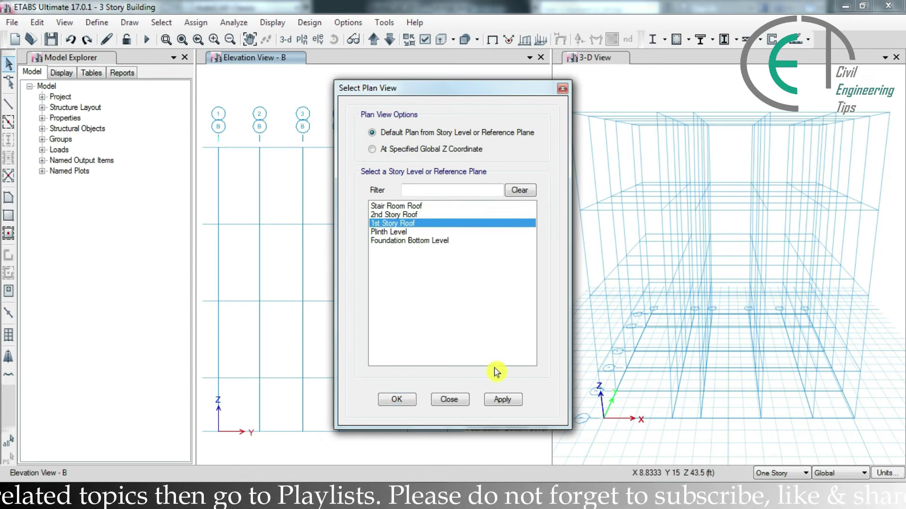
pyautogui.click(502, 400)
pyautogui.click(398, 399)
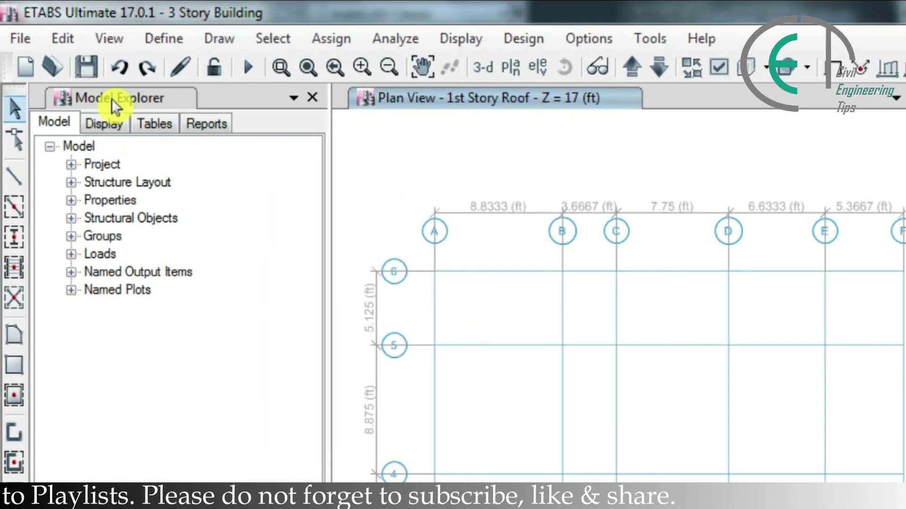
# - Add a horizontal reference plane to the 2 Storied Building grid system
pyautogui.click(64, 44)
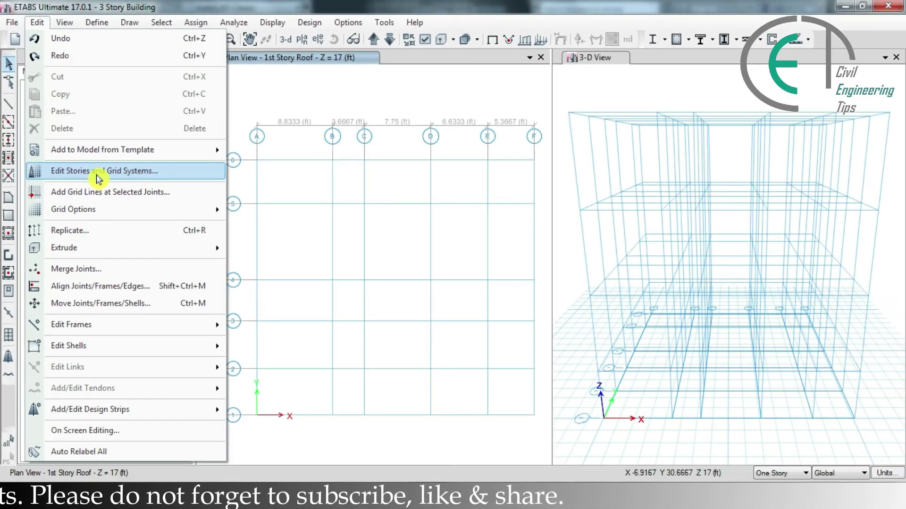
pyautogui.click(185, 297)
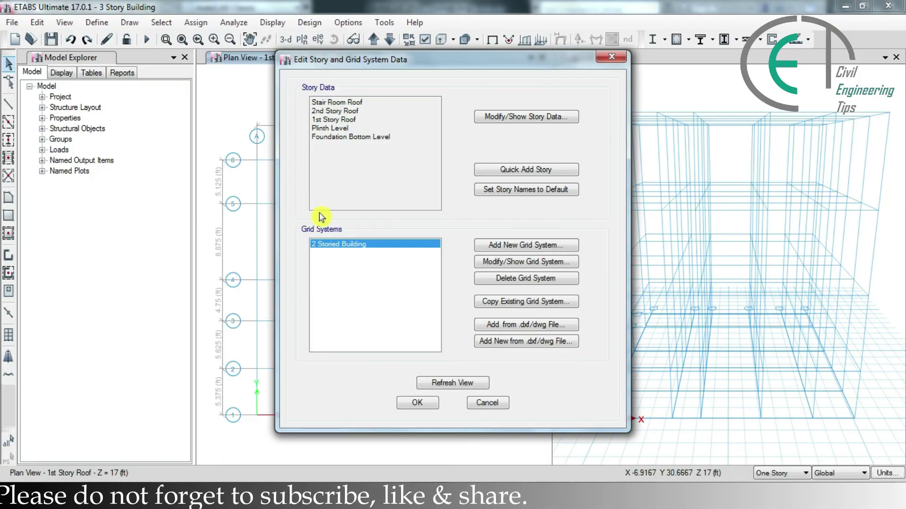
pyautogui.click(516, 262)
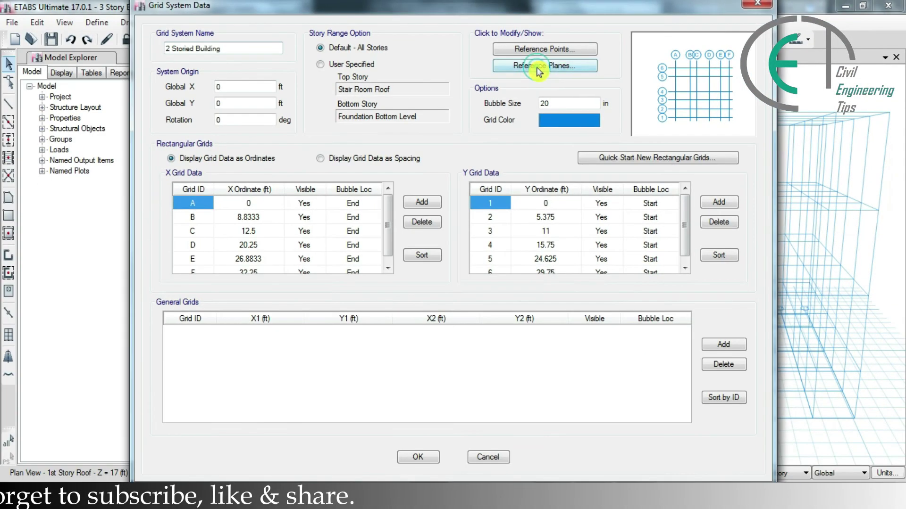
pyautogui.click(457, 126)
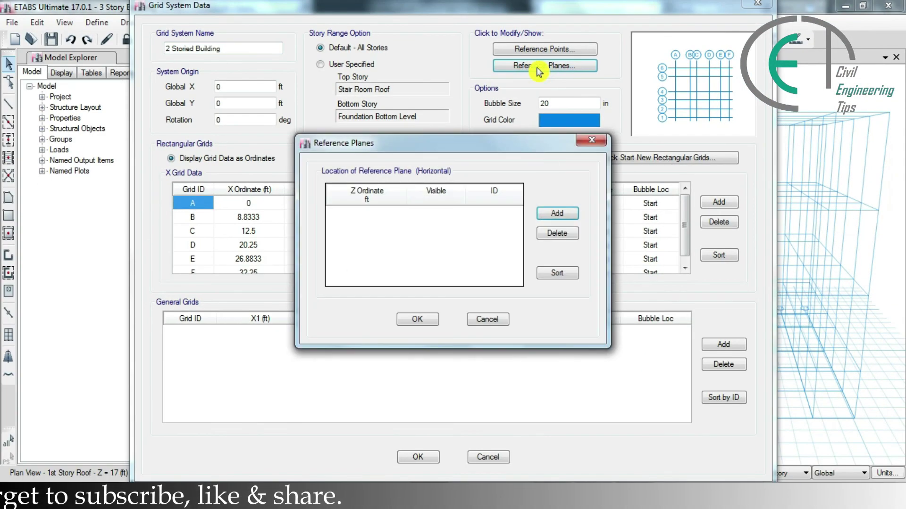
pyautogui.click(557, 214)
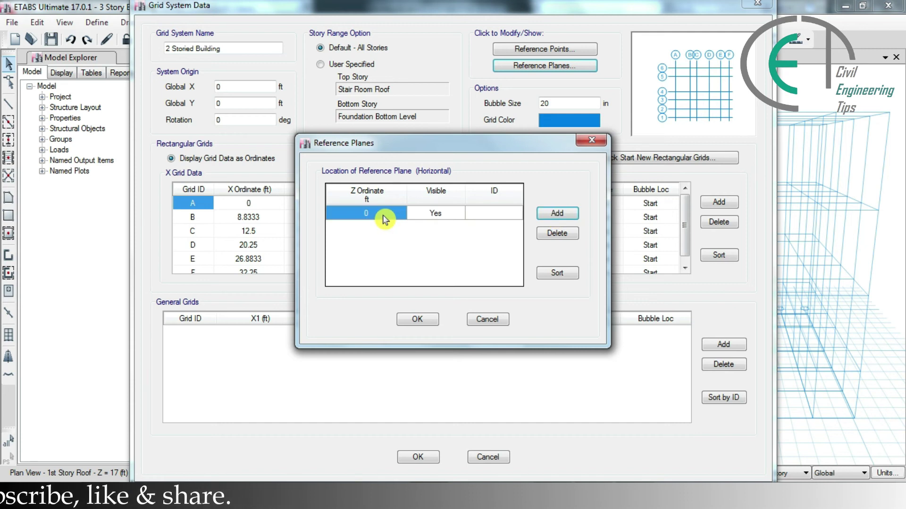
# - Set the new reference plane's Z ordinate to 7+5 ft and apply the grid system changes to the model
pyautogui.click(384, 215)
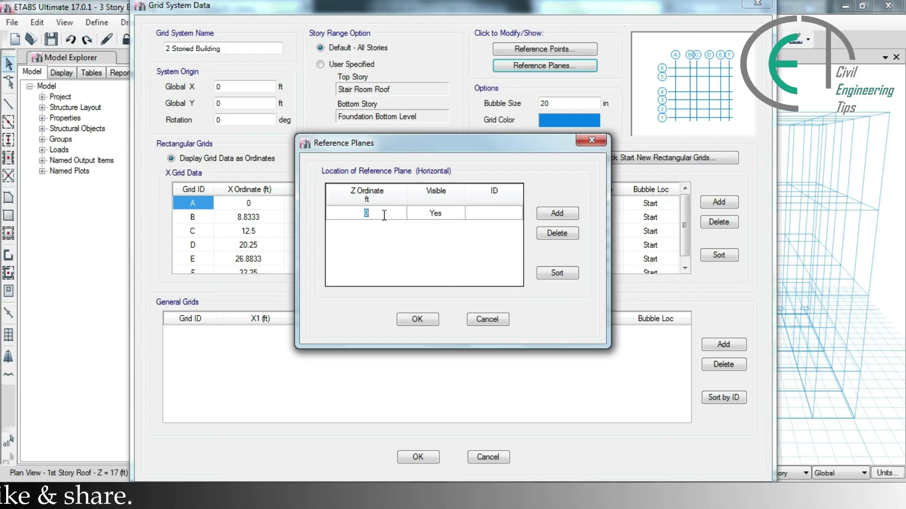
pyautogui.write('7+')
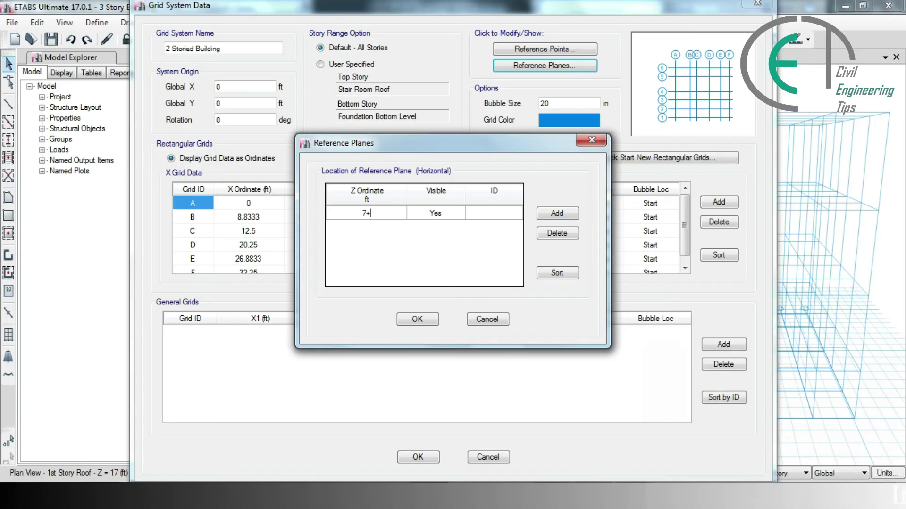
pyautogui.write('5')
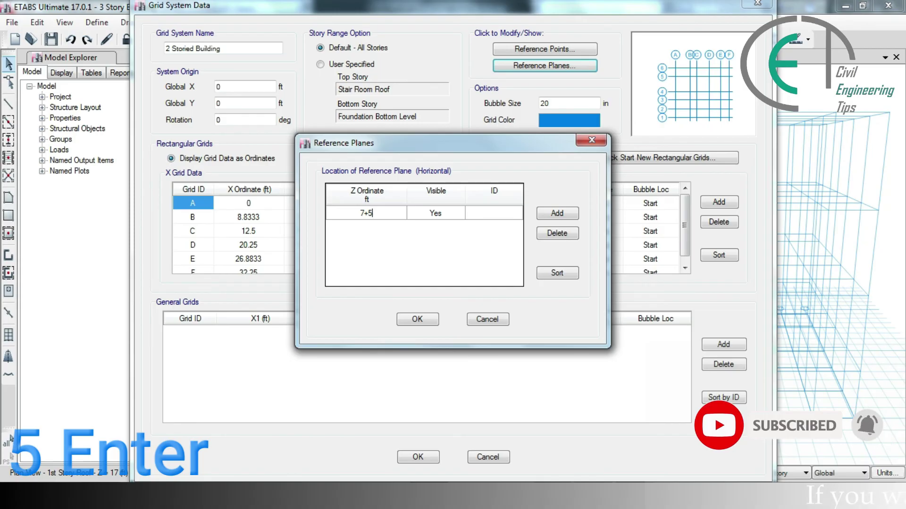
pyautogui.press('Return')
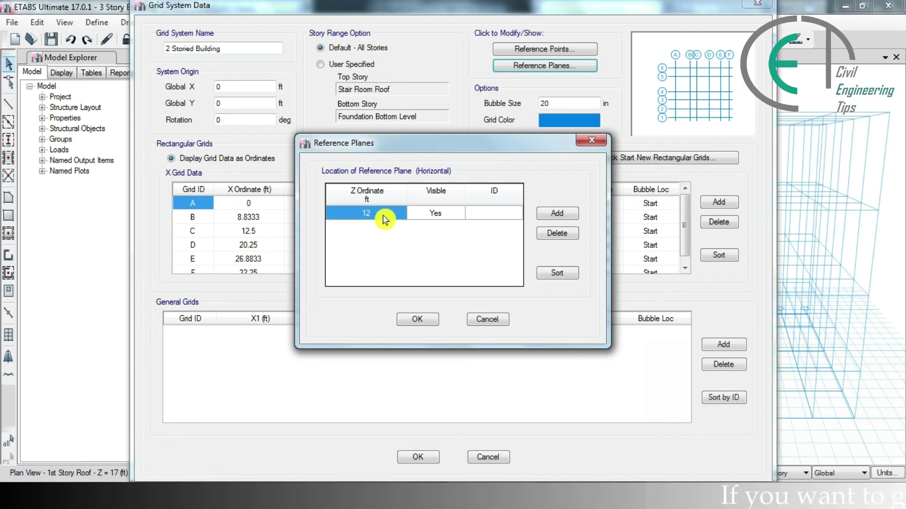
pyautogui.click(418, 320)
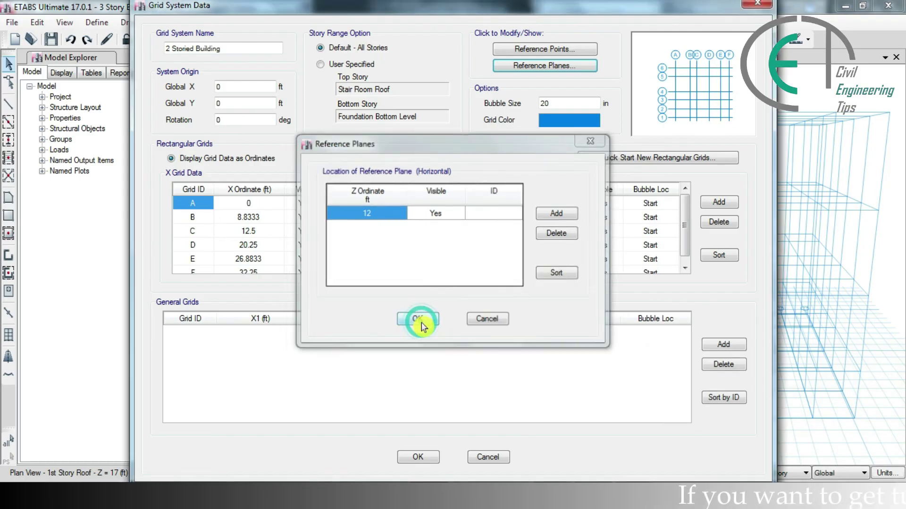
pyautogui.click(429, 461)
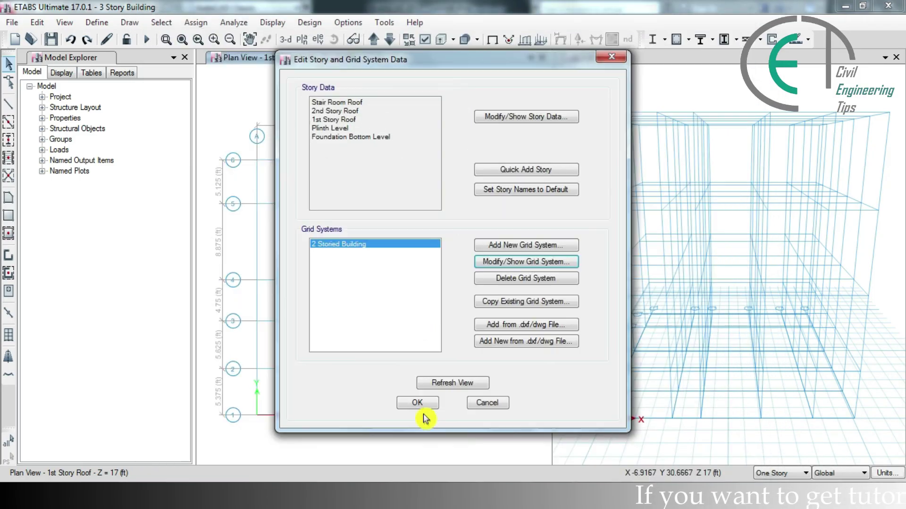
pyautogui.click(417, 407)
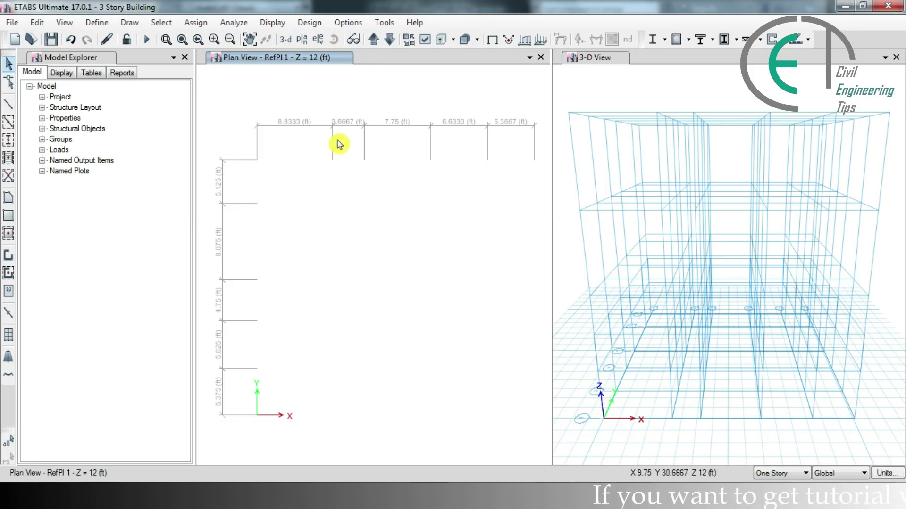
# - Display the plan view at 2 Storied Building-Reference Plane 1 @ 12 ft
pyautogui.click(300, 41)
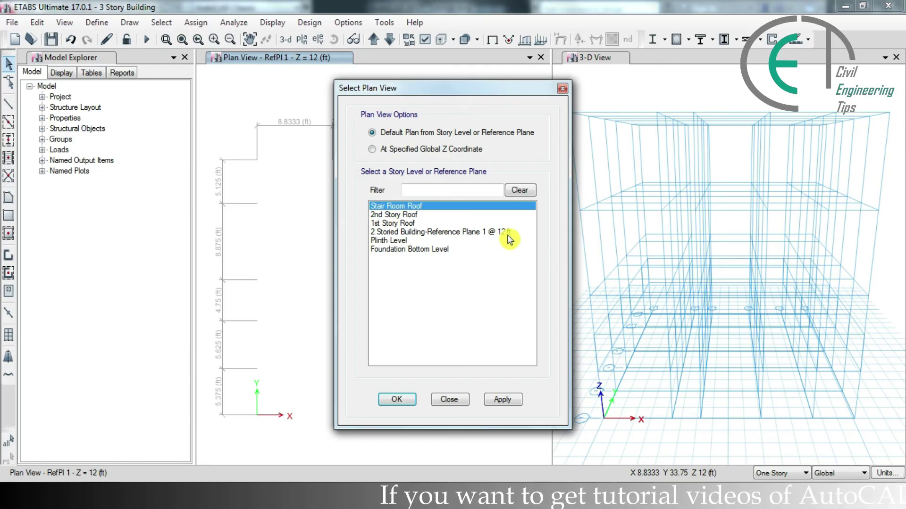
pyautogui.click(418, 233)
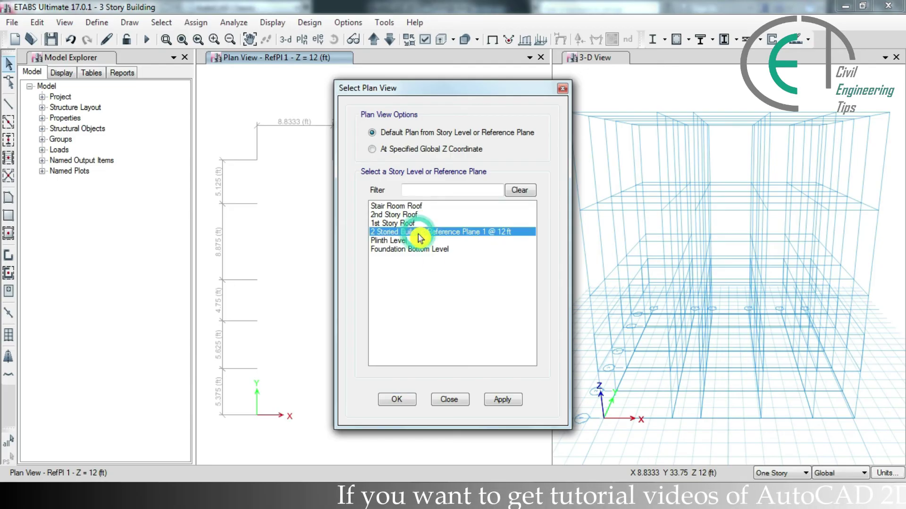
pyautogui.click(495, 401)
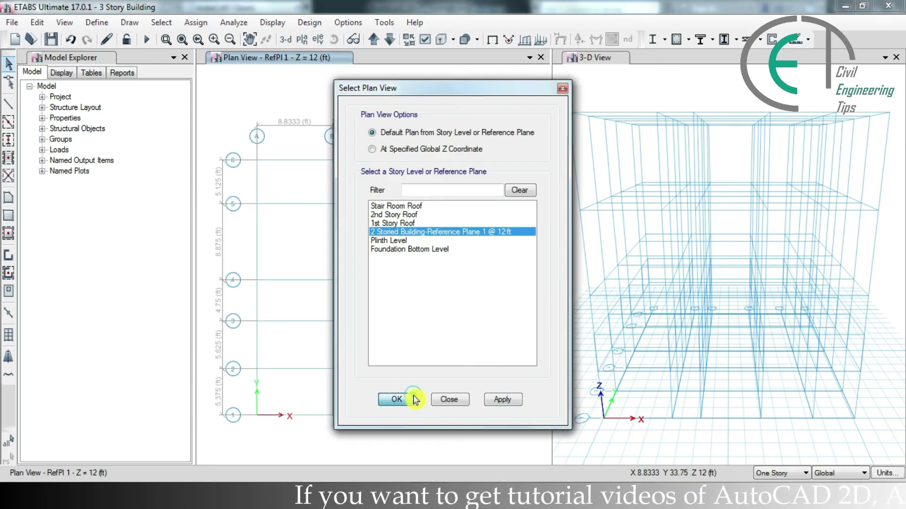
pyautogui.click(413, 399)
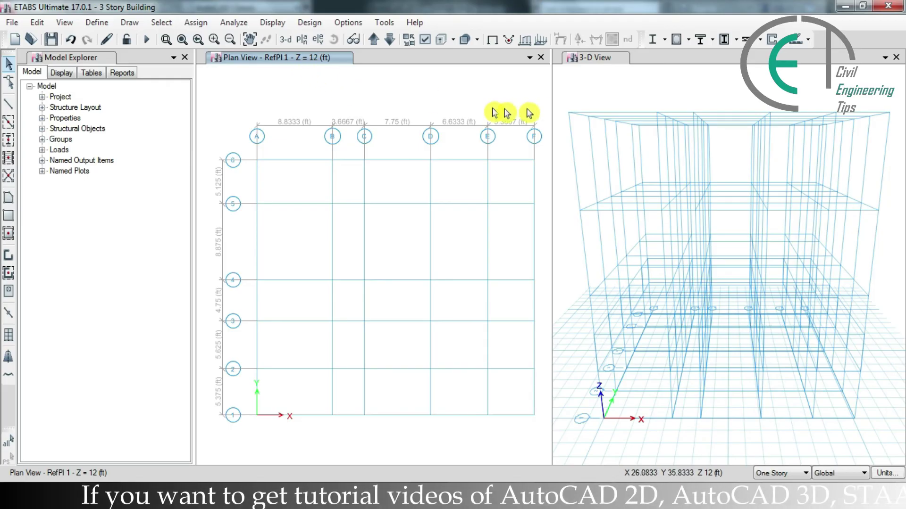
# - Rotate the 3-D view to examine the building grid from a lower angle and from the opposite side
pyautogui.click(596, 97)
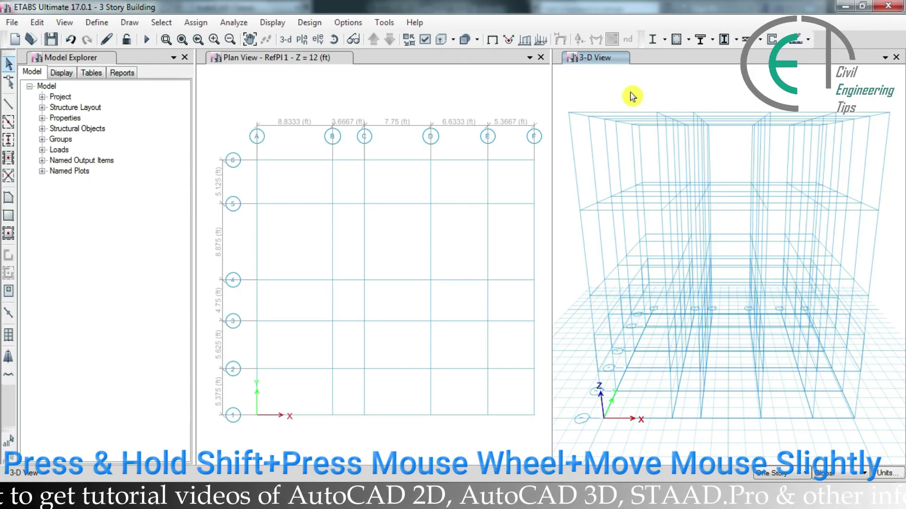
pyautogui.keyDown('shift'); pyautogui.moveTo(633, 95); pyautogui.dragTo(651, 234, button='middle'); pyautogui.keyUp('shift')
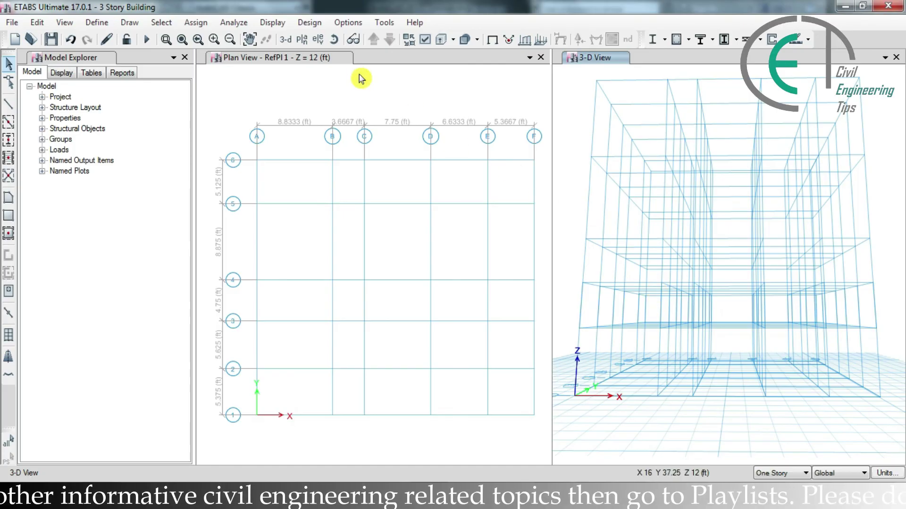
pyautogui.click(334, 42)
pyautogui.moveTo(579, 209); pyautogui.dragTo(614, 208)
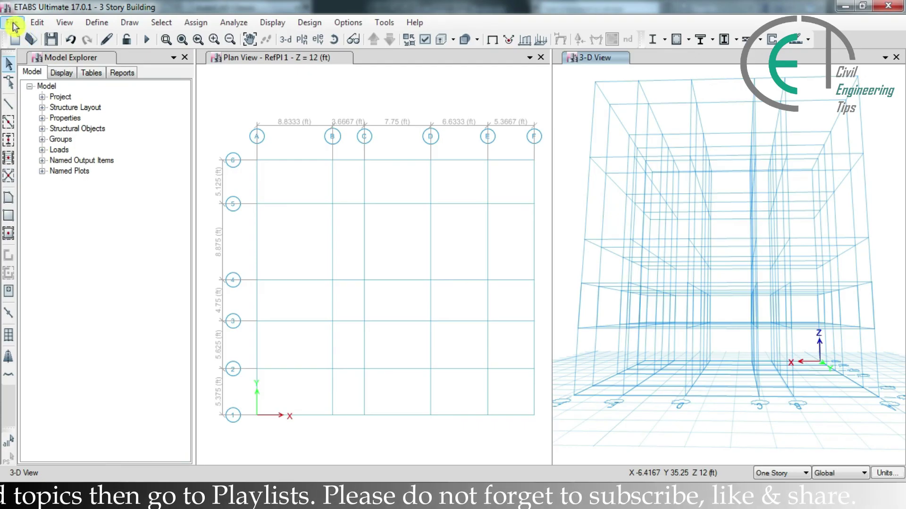
# - Start saving a copy of the model and create a folder named 2 Storied Building on the Desktop for it
pyautogui.click(13, 23)
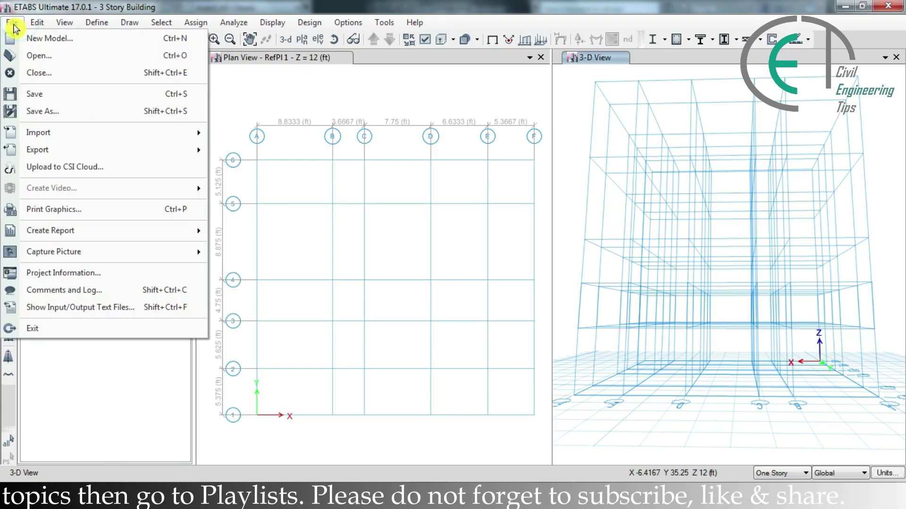
pyautogui.click(38, 117)
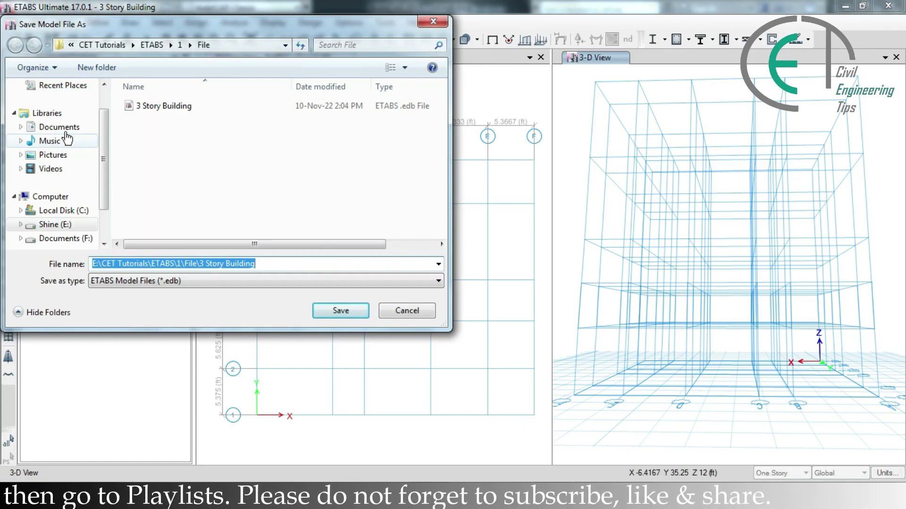
pyautogui.scroll(1, 104, 105)
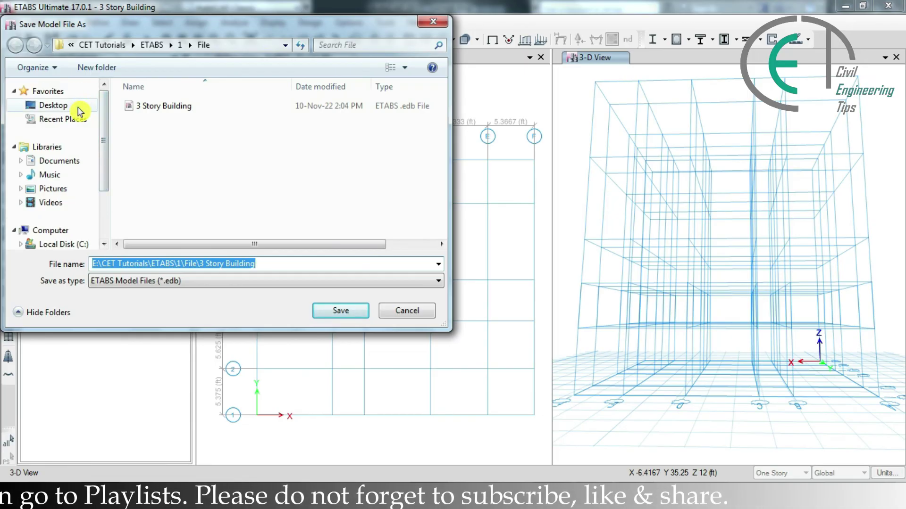
pyautogui.click(85, 107)
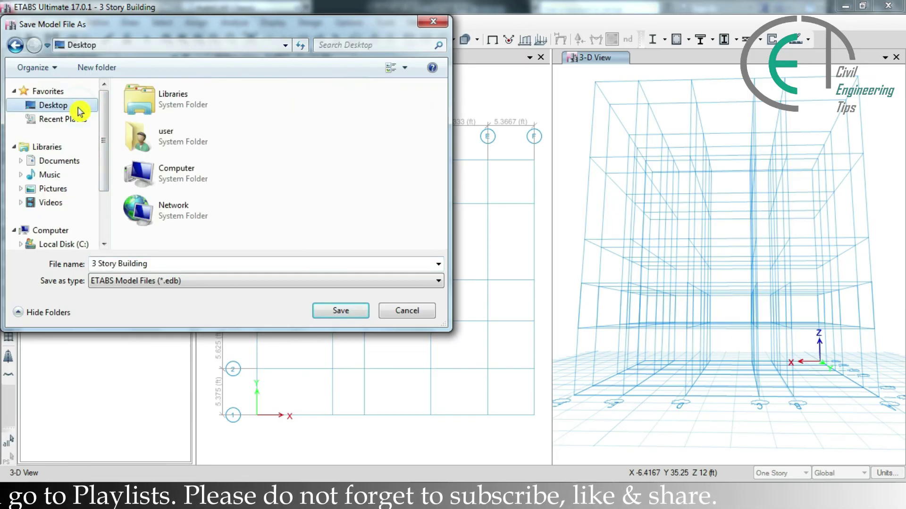
pyautogui.click(95, 79)
pyautogui.write('2')
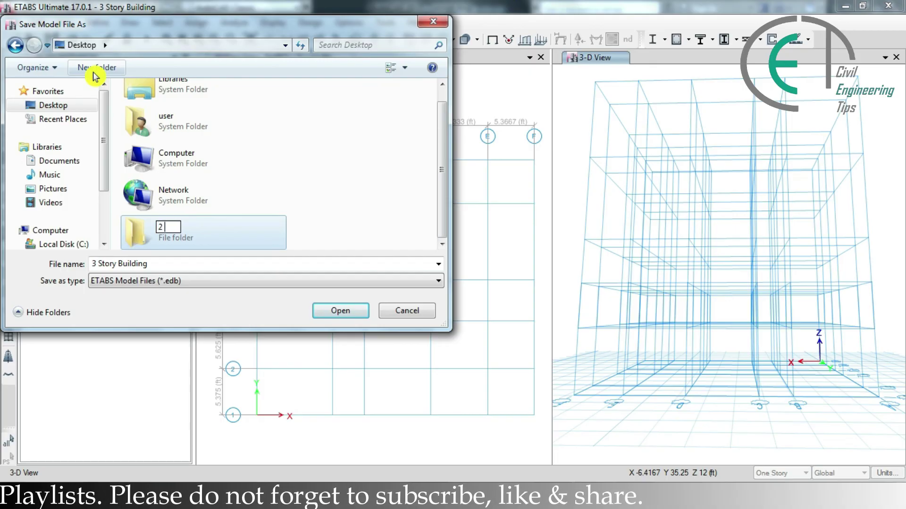
pyautogui.write(' Storied Building')
pyautogui.press('Return')
# - Save the model as an ETABS model file named 2 Storied Building inside the new 2 Storied Building folder
pyautogui.press('Return')
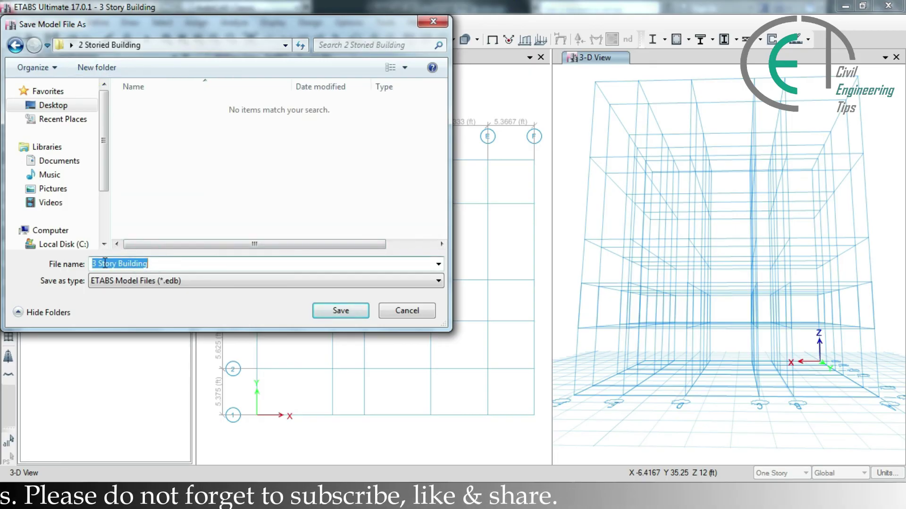
pyautogui.write('2')
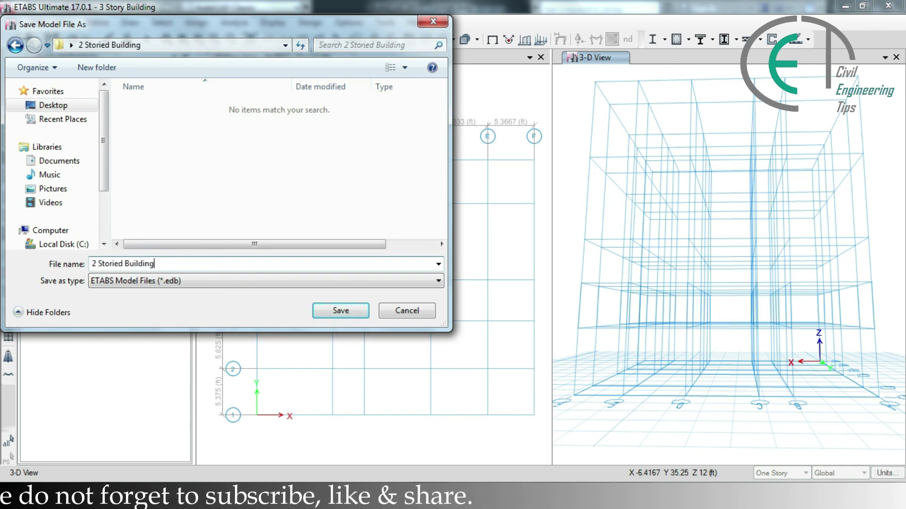
pyautogui.click(354, 319)
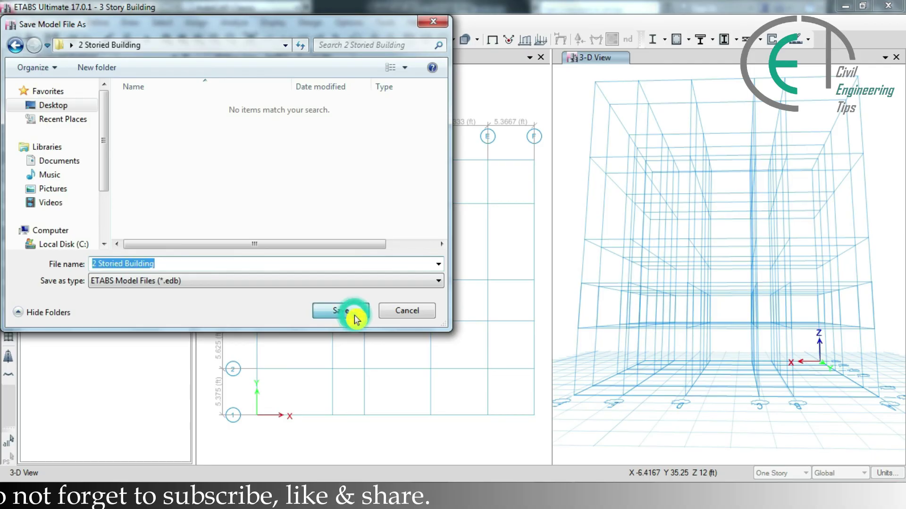